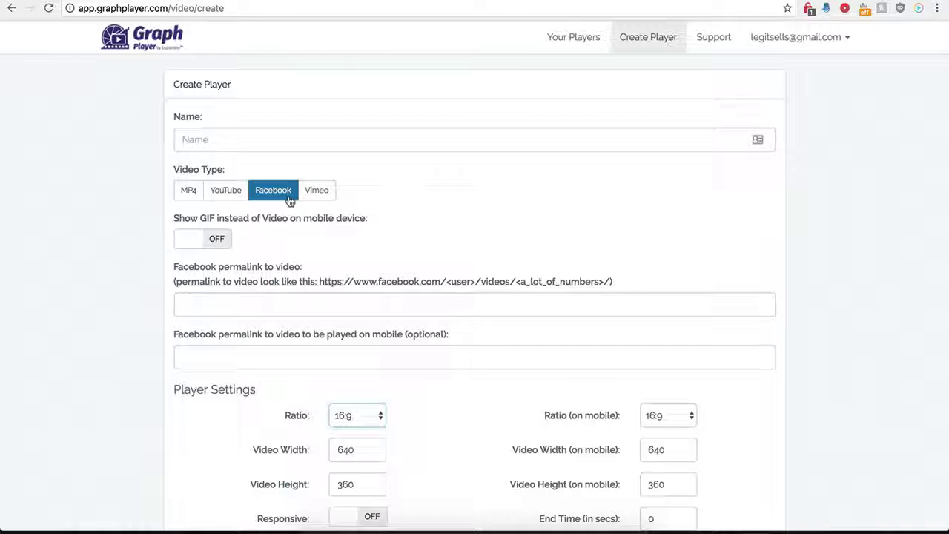
Step: Name the new player "Demo Name" and choose Facebook as the video type
scroll(168, 325, down, 1)
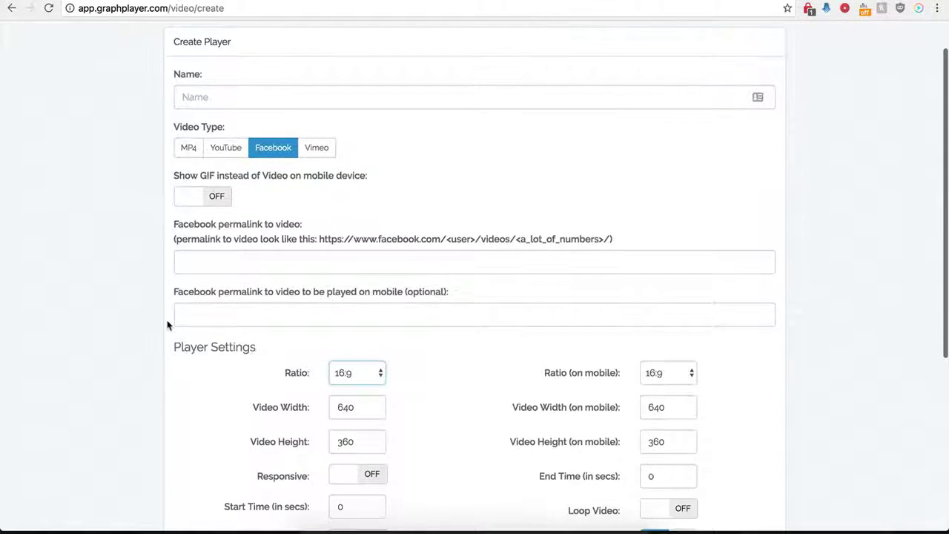
click(257, 97)
text(Demo Name)
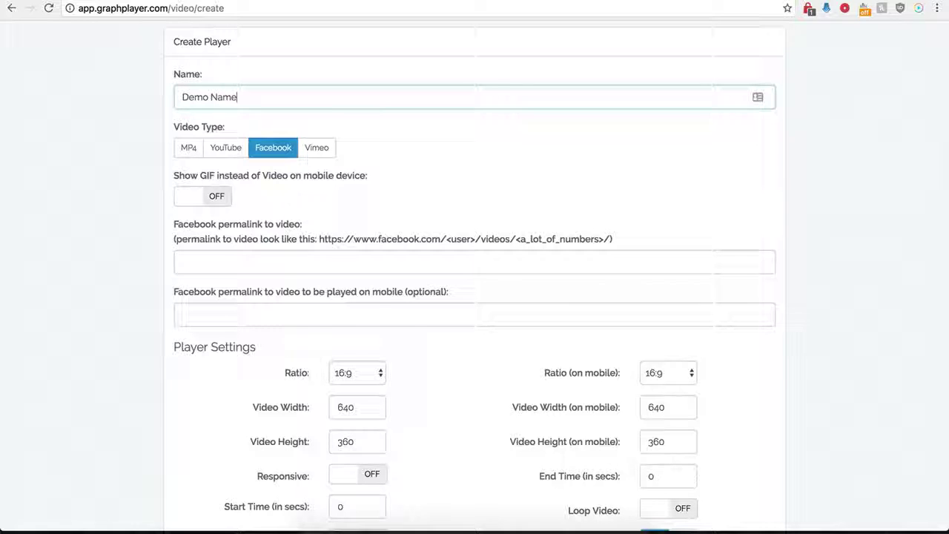
click(272, 159)
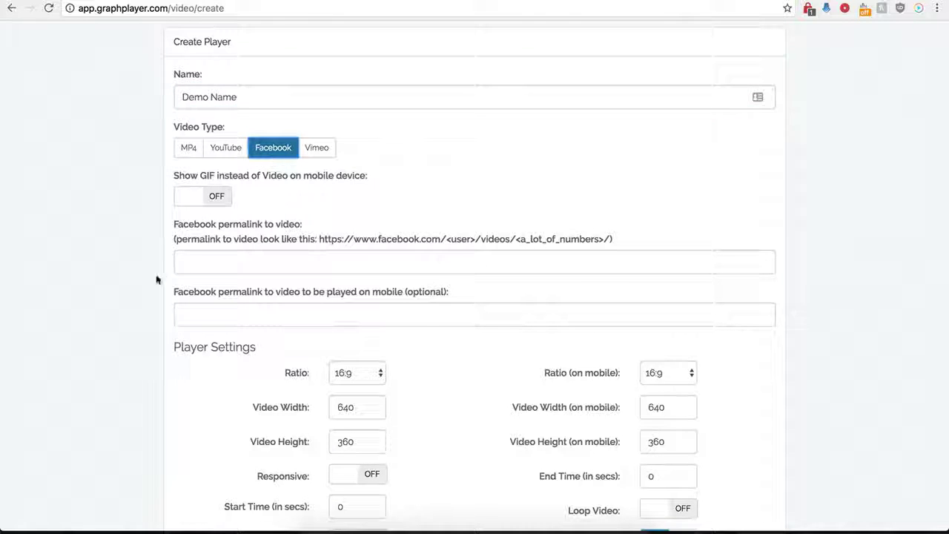
Step: Copy the Creative Cakes video's address from Facebook into the player's video permalink, removing the "?type=2&theater" ending
scroll(186, 246, down, 1)
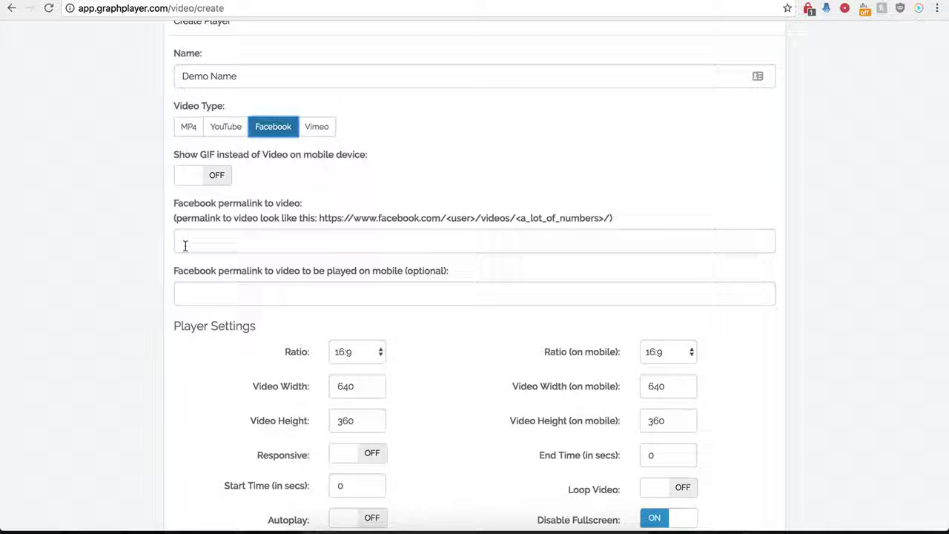
click(186, 246)
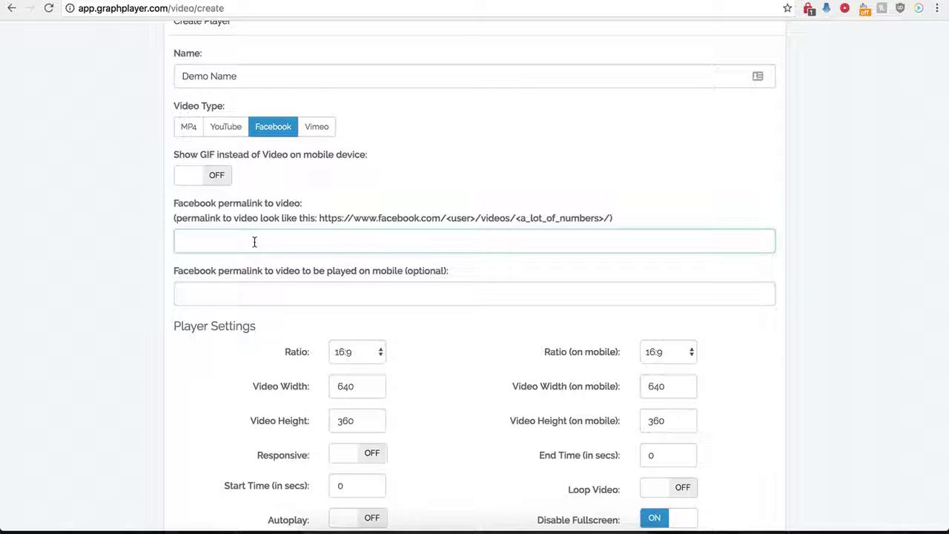
click(333, 0)
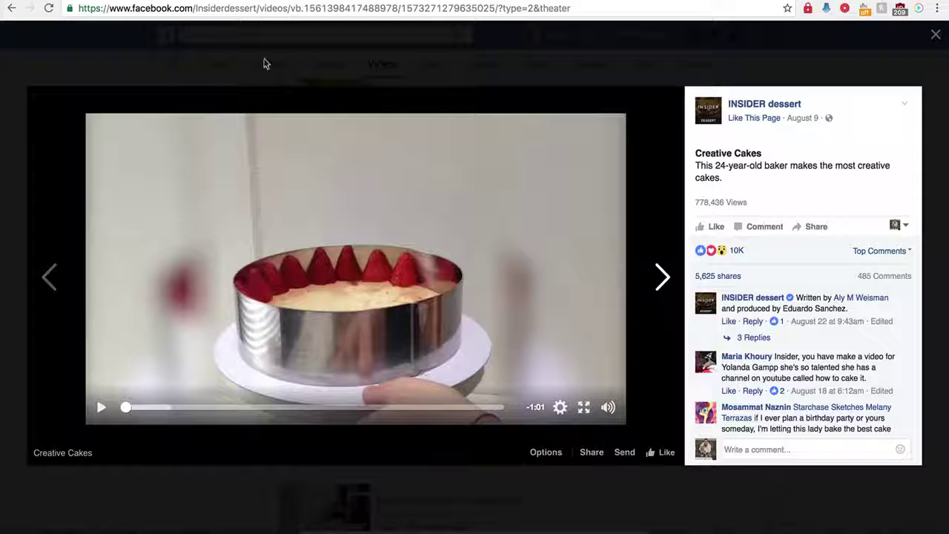
click(280, 10)
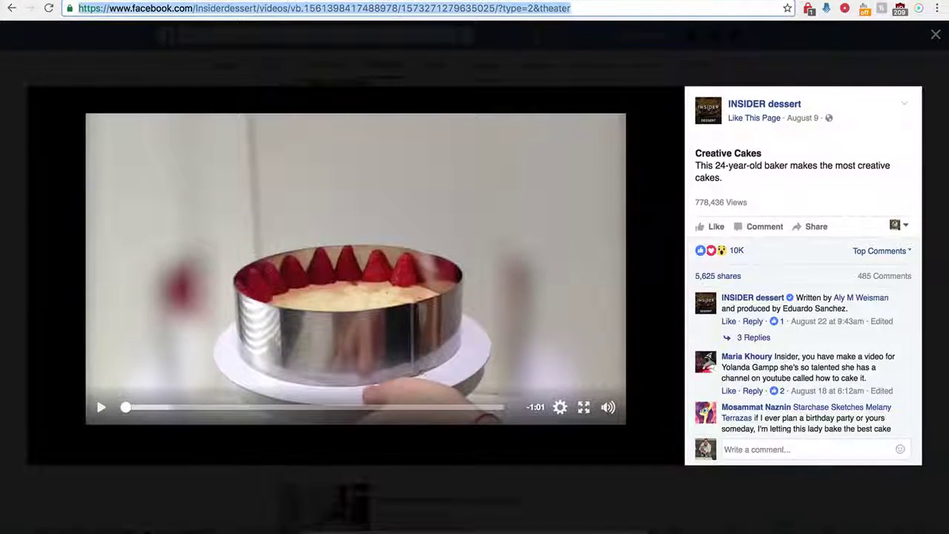
click(263, 6)
key(ctrl+v)
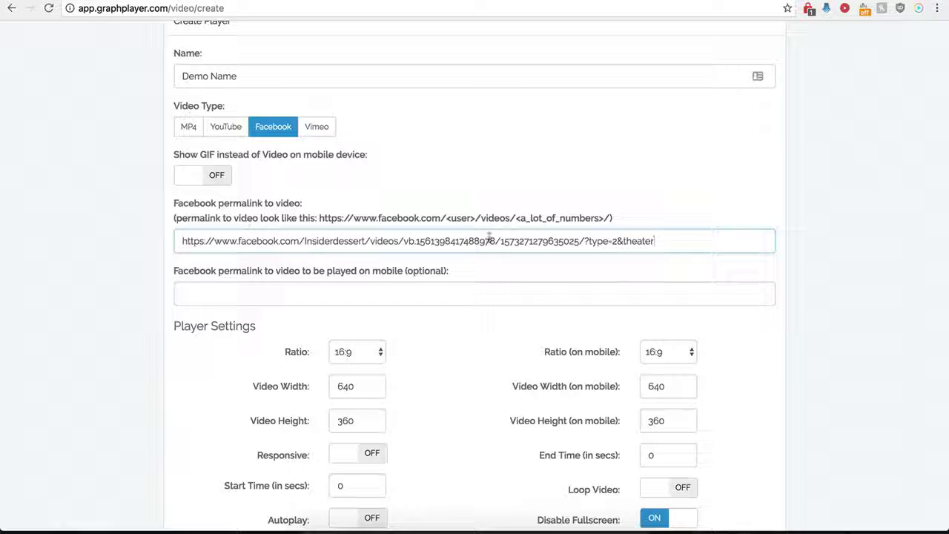
drag(655, 241, 588, 241)
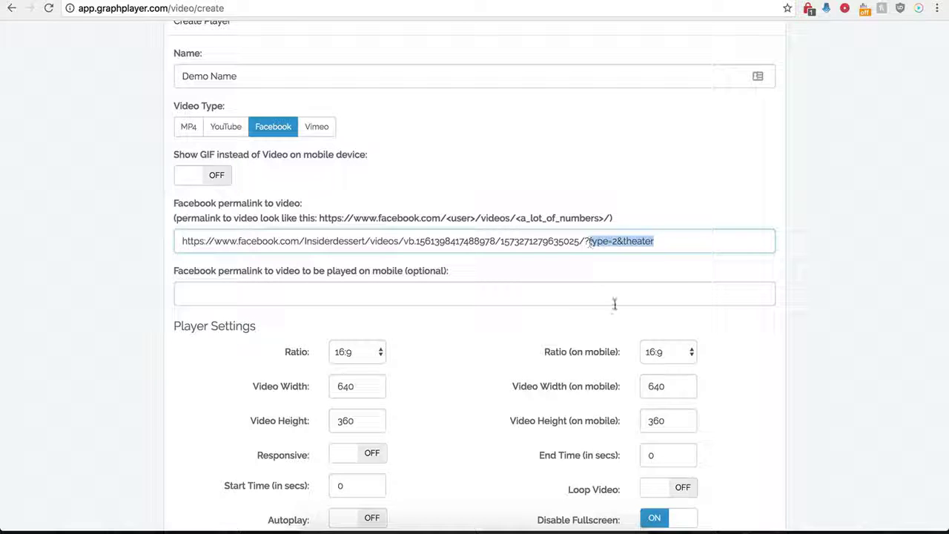
key(BackSpace)
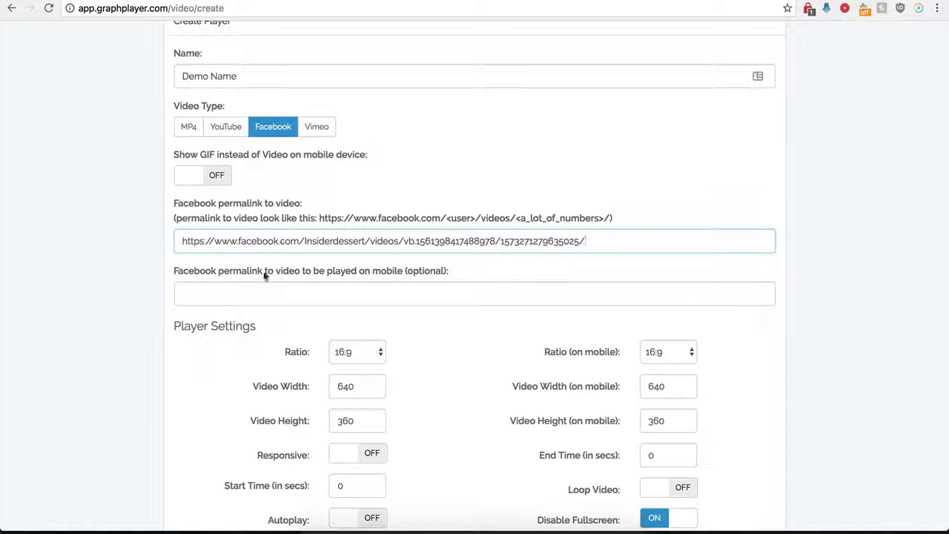
click(236, 297)
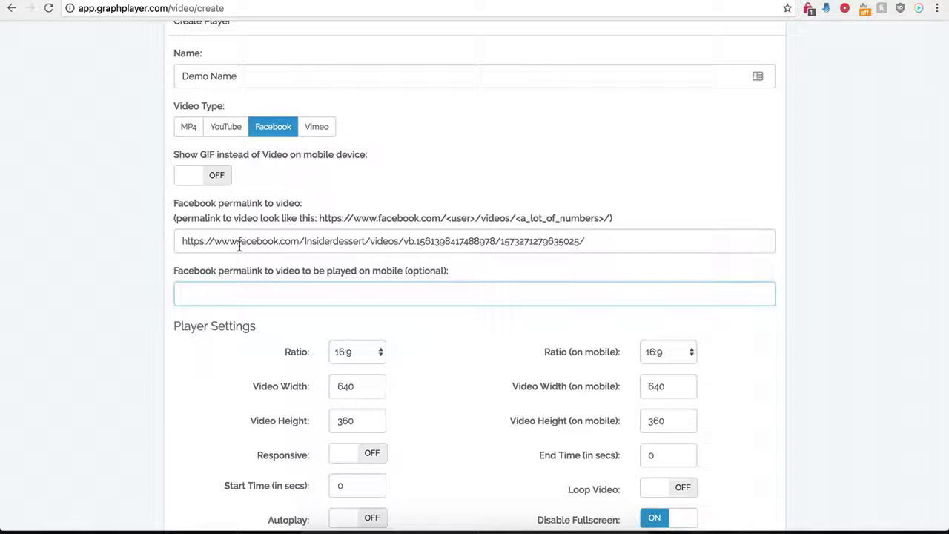
drag(284, 241, 420, 241)
click(299, 241)
drag(204, 241, 421, 241)
key(Tab)
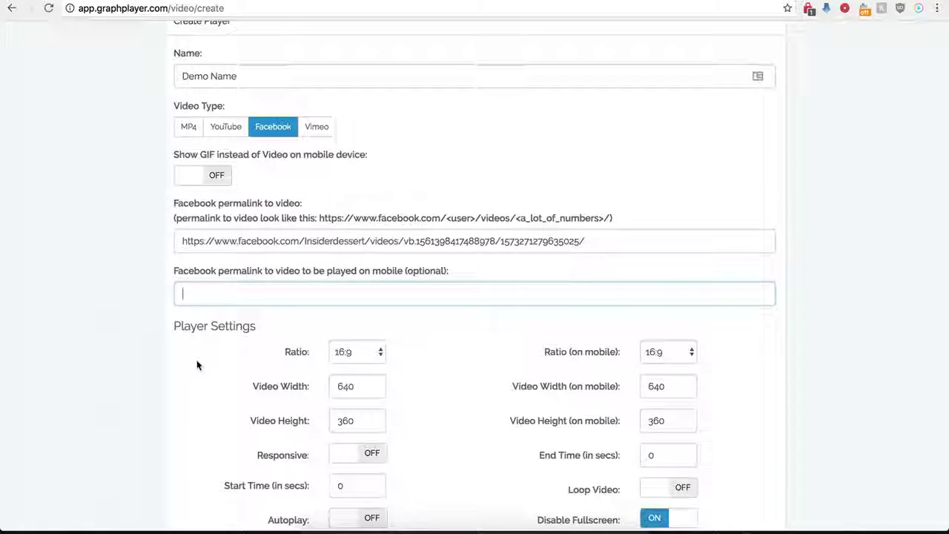
Step: Check which ratio options are offered for the desktop and the mobile player
scroll(197, 360, down, 1)
scroll(198, 364, down, 3)
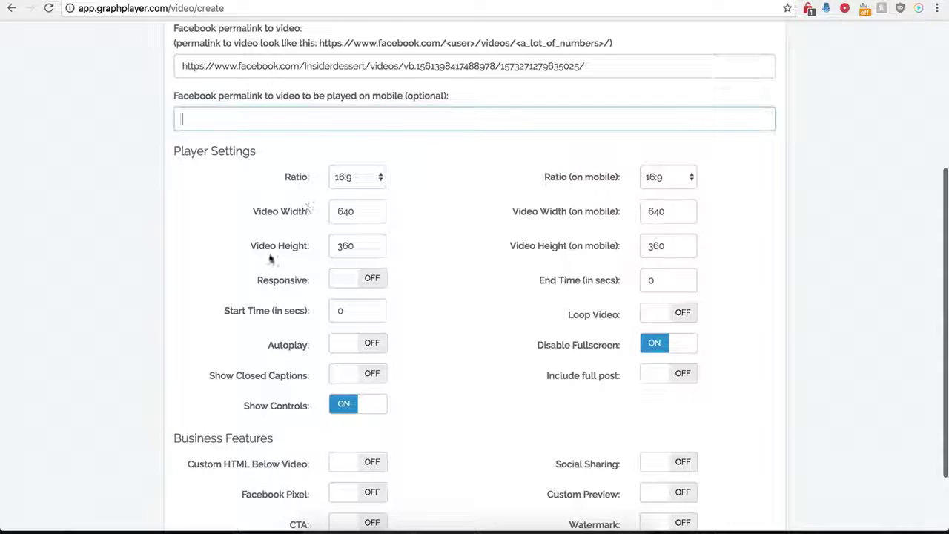
click(373, 179)
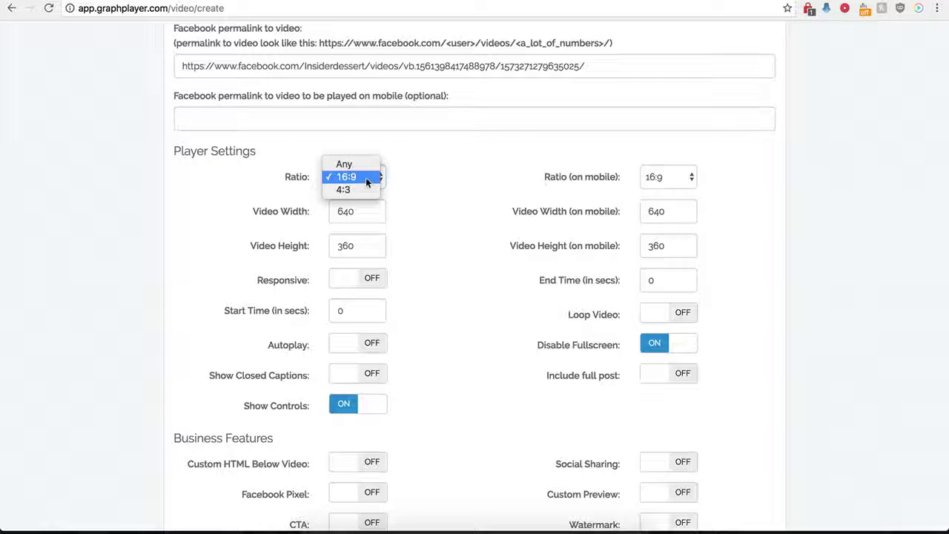
click(397, 189)
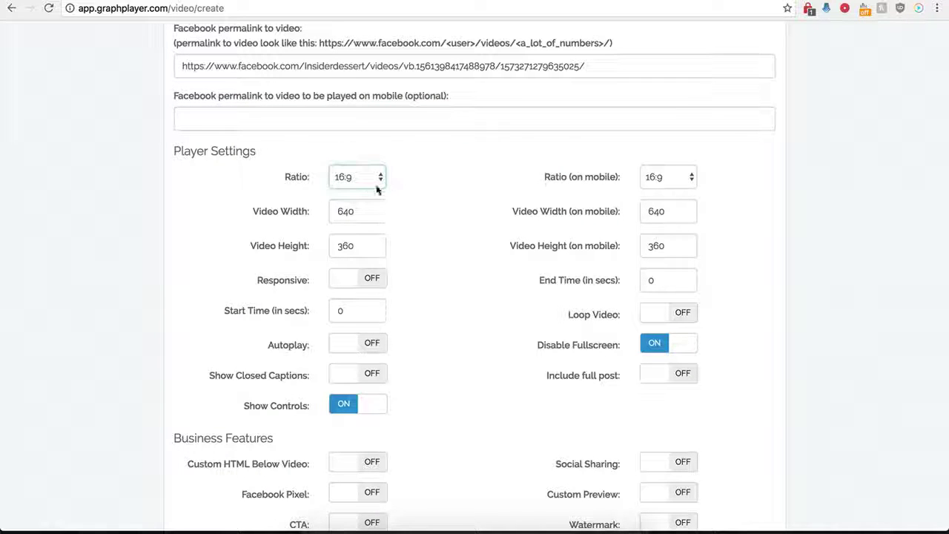
click(656, 183)
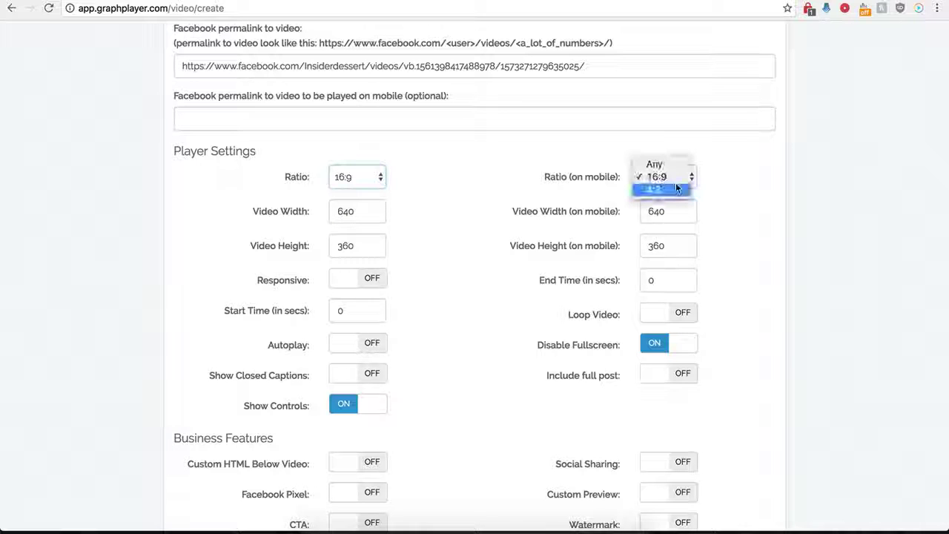
click(539, 176)
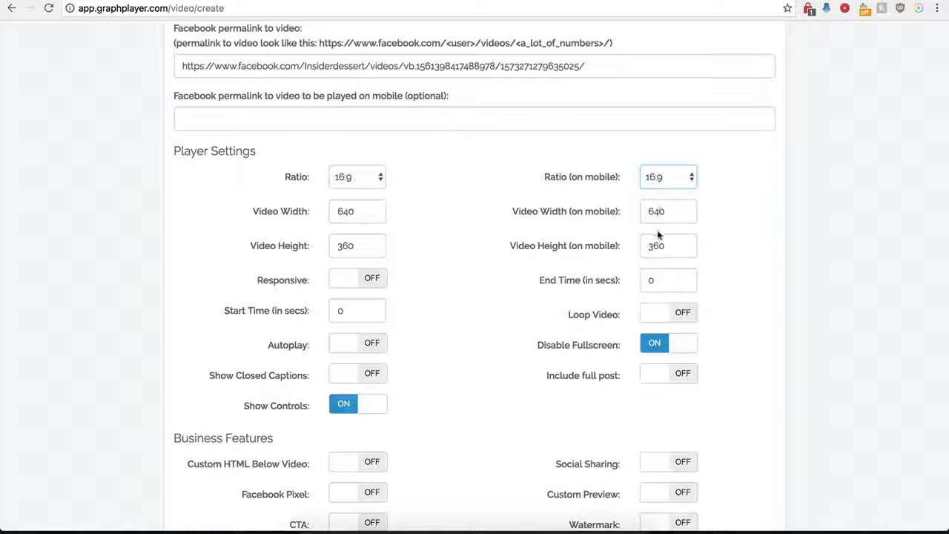
Step: Try the Responsive player setting, switching it on and back off
click(368, 280)
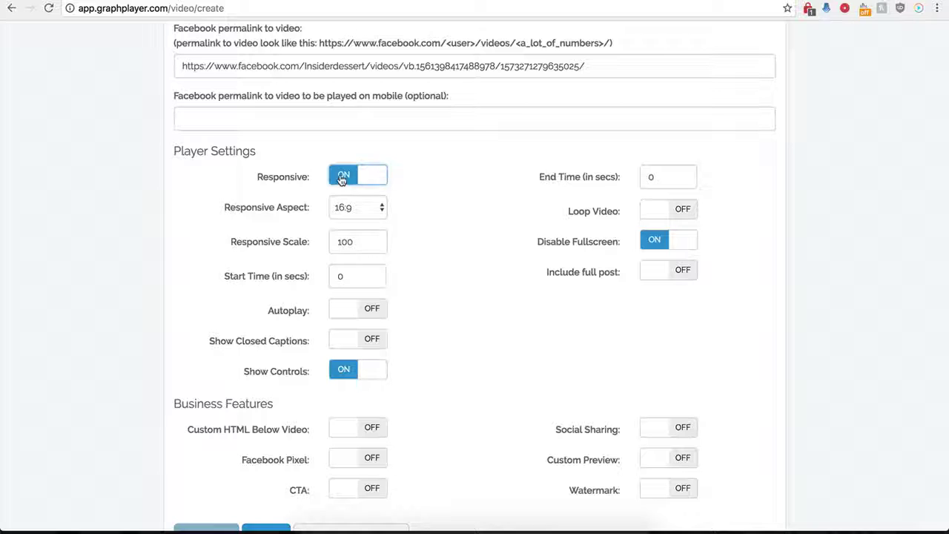
click(342, 178)
click(363, 276)
click(345, 186)
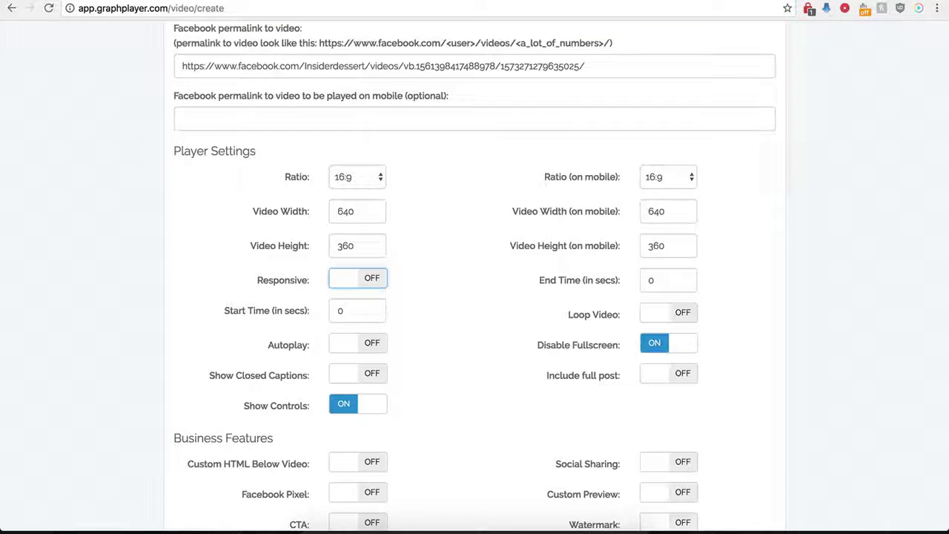
Step: Set the video's start time to 1 second and its end time to 30 seconds
double_click(338, 313)
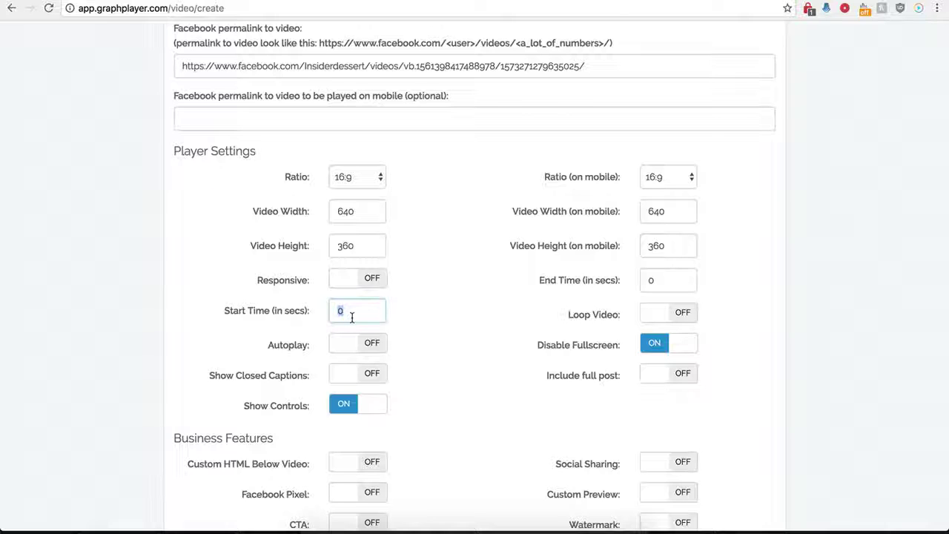
text(1)
double_click(675, 280)
text(30)
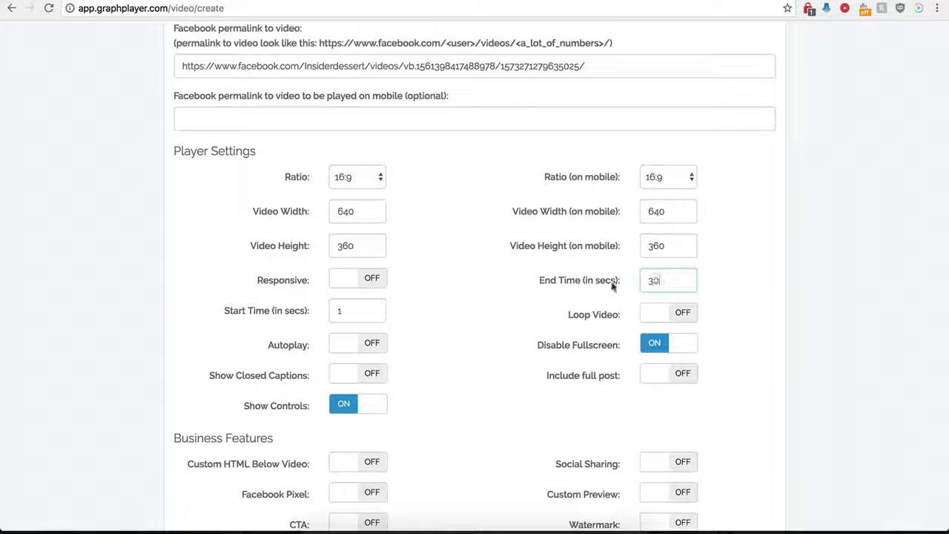
click(468, 306)
Step: Try the option to include the full Facebook post, switching it on and back off
scroll(489, 322, up, 1)
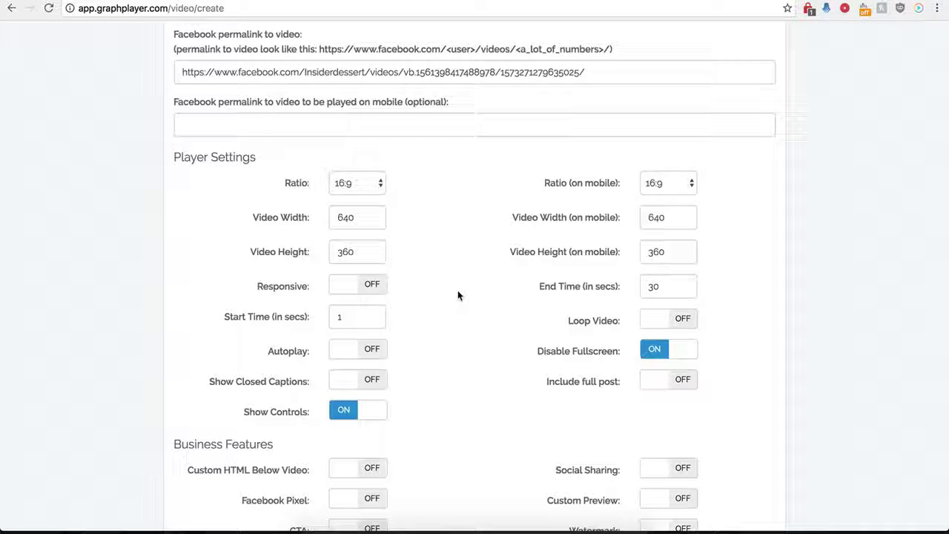
click(677, 390)
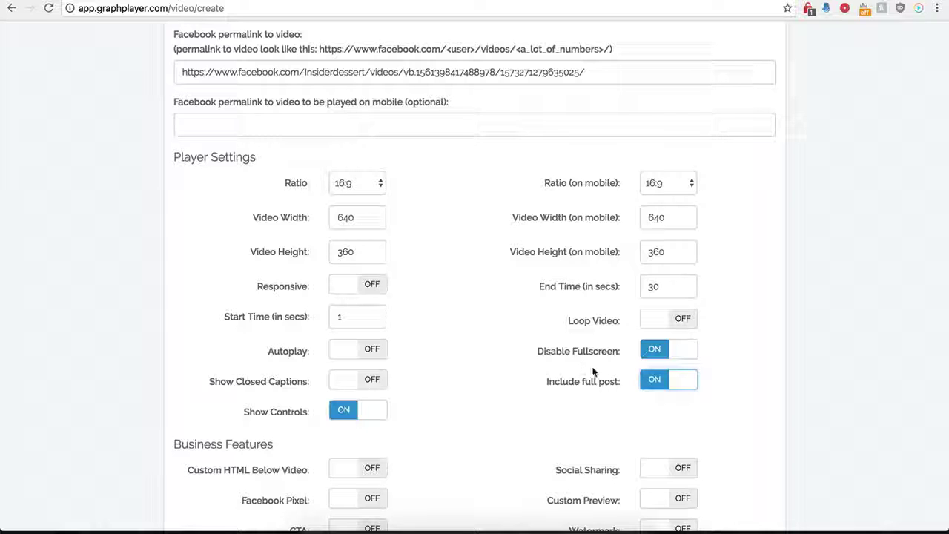
click(653, 389)
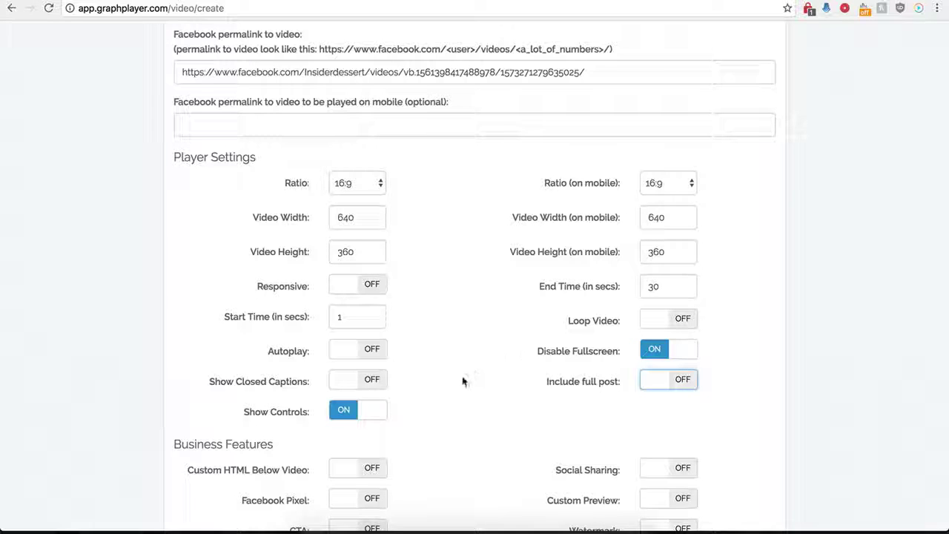
Step: Save the new player and copy its secure embed code
scroll(462, 376, down, 2)
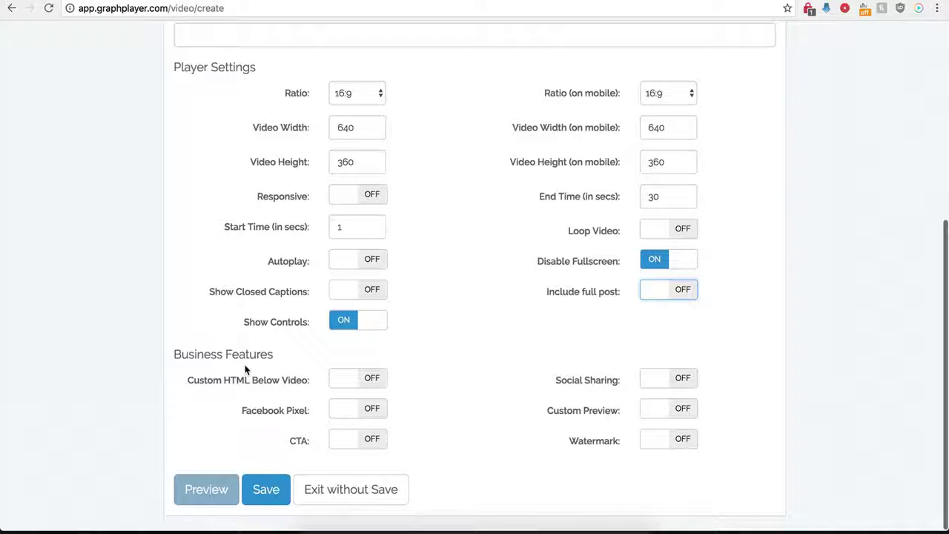
click(267, 485)
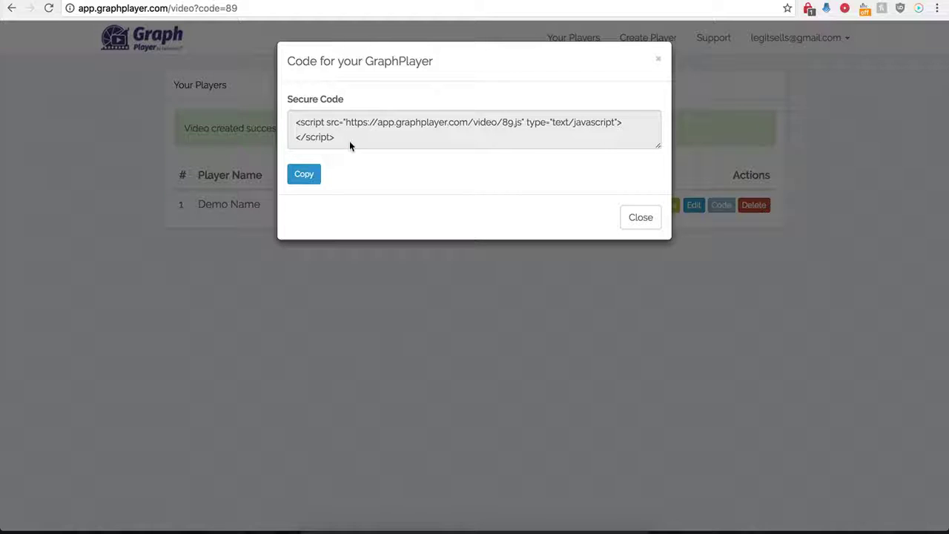
drag(348, 139, 293, 125)
key(ctrl+c)
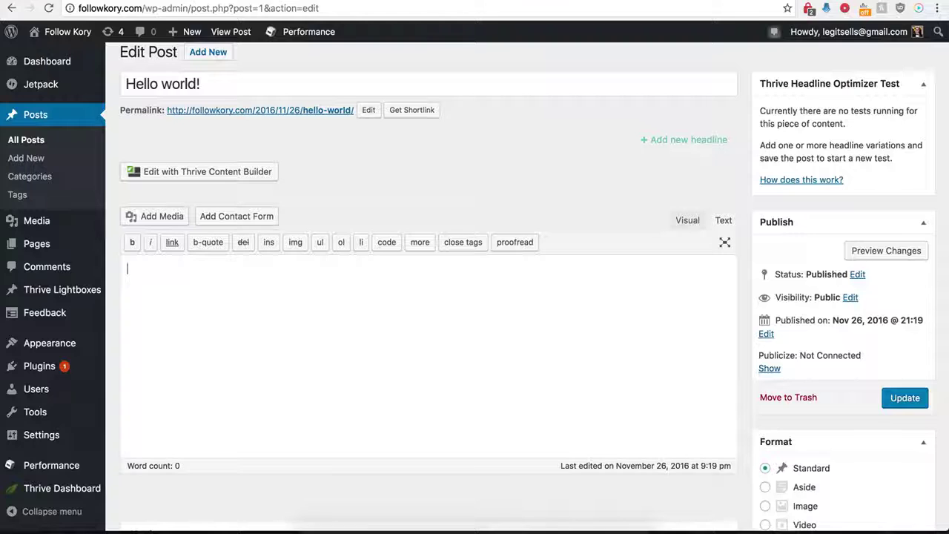
Step: Switch to WordPress, paste the embed code into the text of the "Hello world!" post and update the post
click(241, 318)
key(ctrl+v)
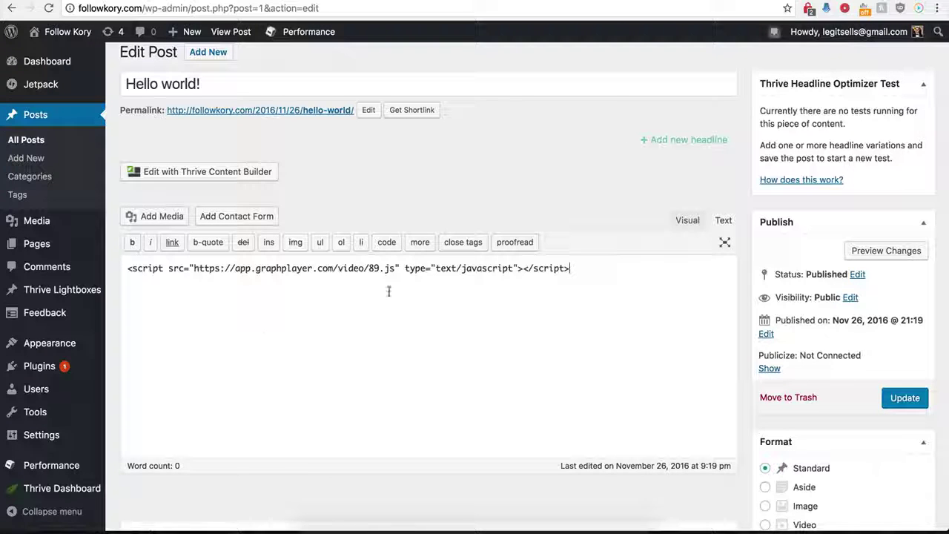
click(904, 407)
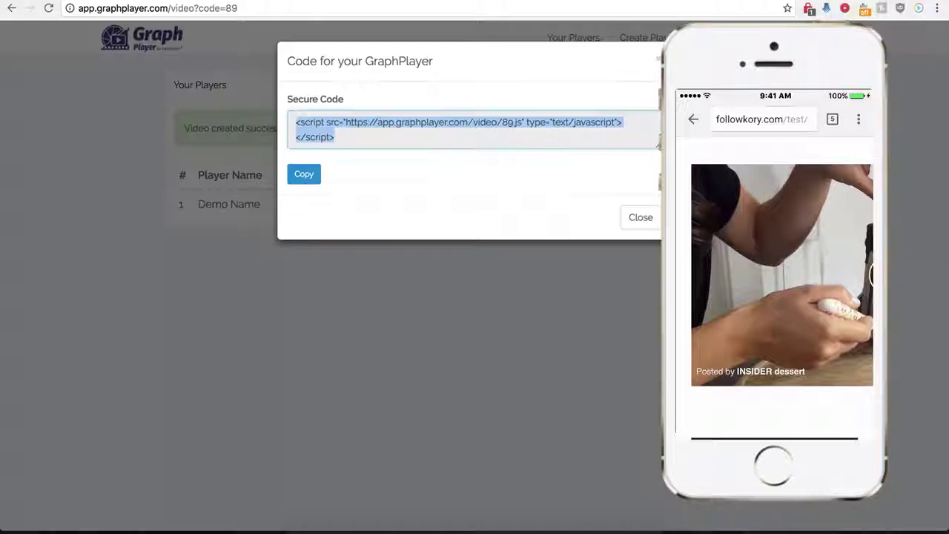
Step: Close the code window in Graph Player, open the Demo Name player for editing and enable showing a GIF instead of video on mobile
click(632, 223)
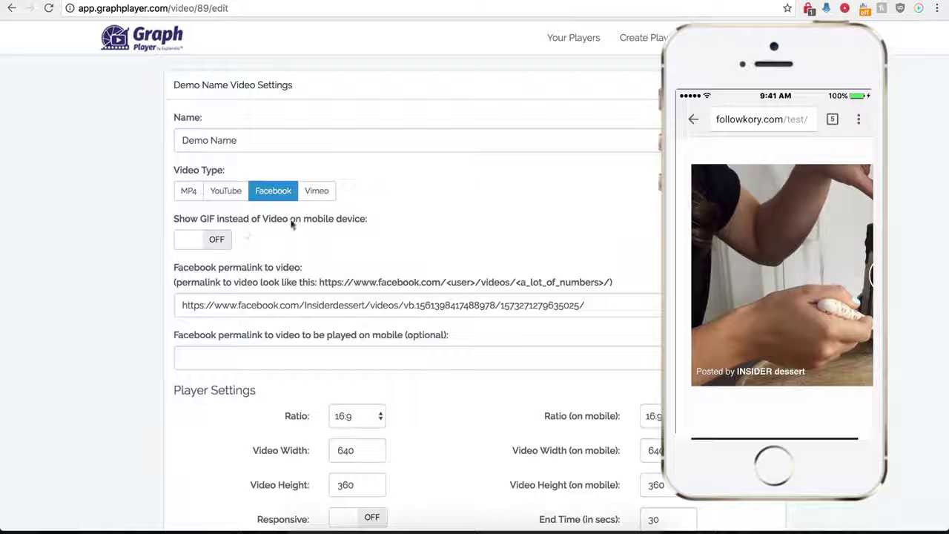
click(219, 239)
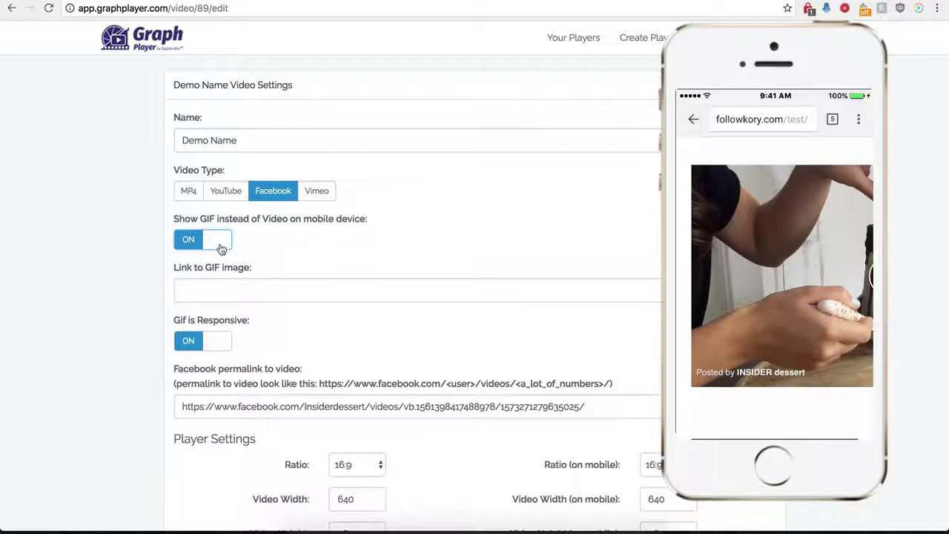
click(222, 289)
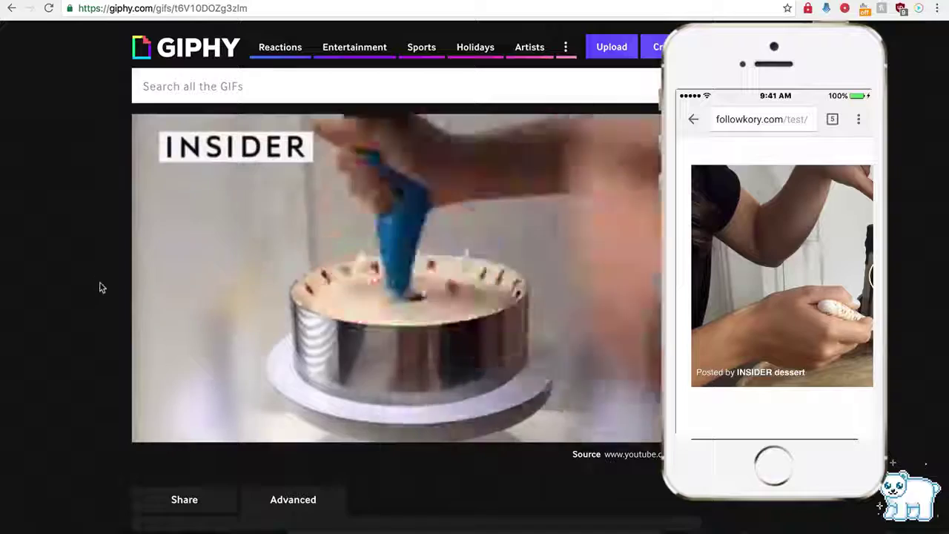
scroll(101, 297, down, 2)
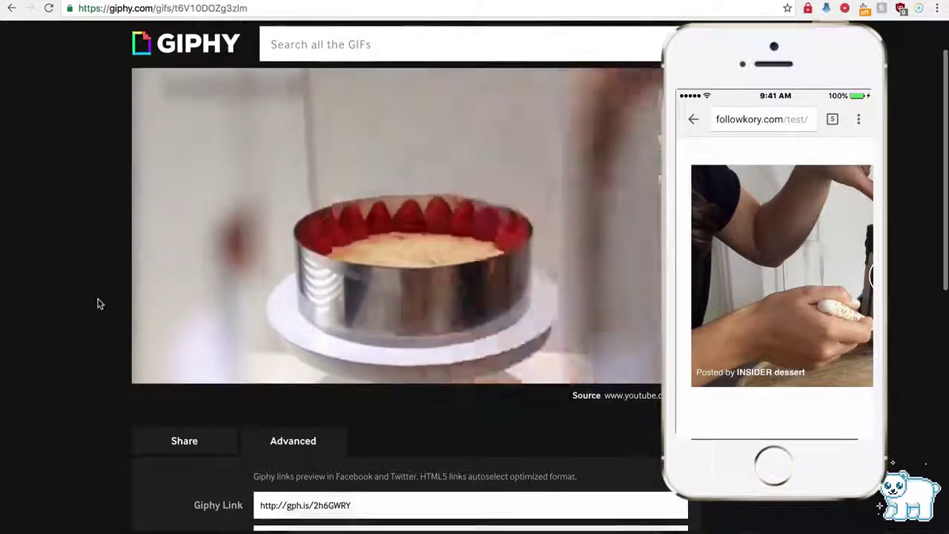
scroll(230, 319, down, 3)
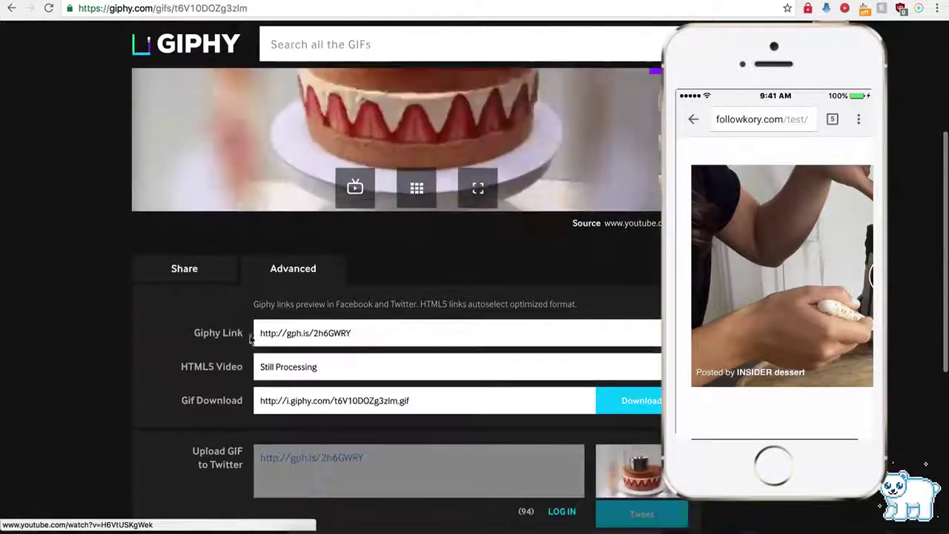
click(293, 335)
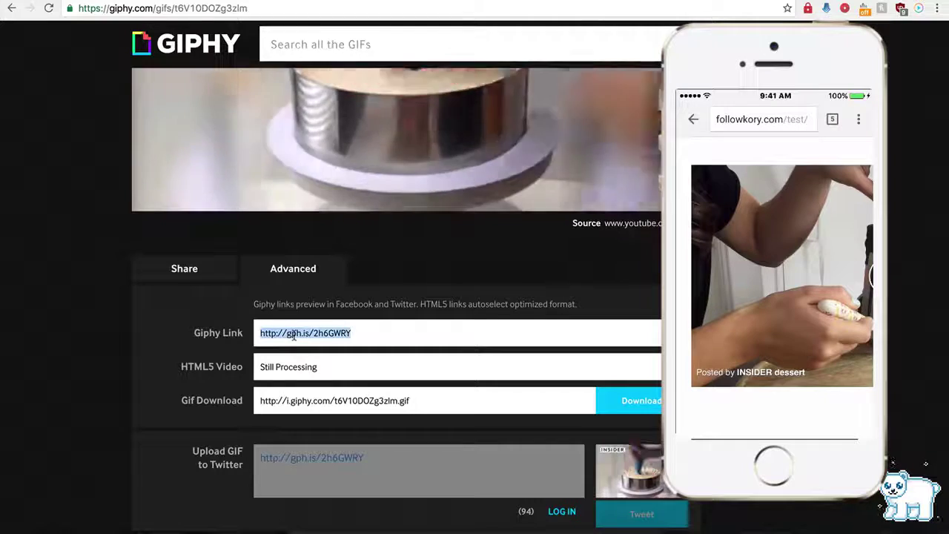
Step: Switch back to Graph Player, enter the copied Giphy address as the link to the GIF image and save the player
click(334, 0)
click(208, 289)
text(http://gph.is/2nSDWRY)
scroll(141, 364, down, 5)
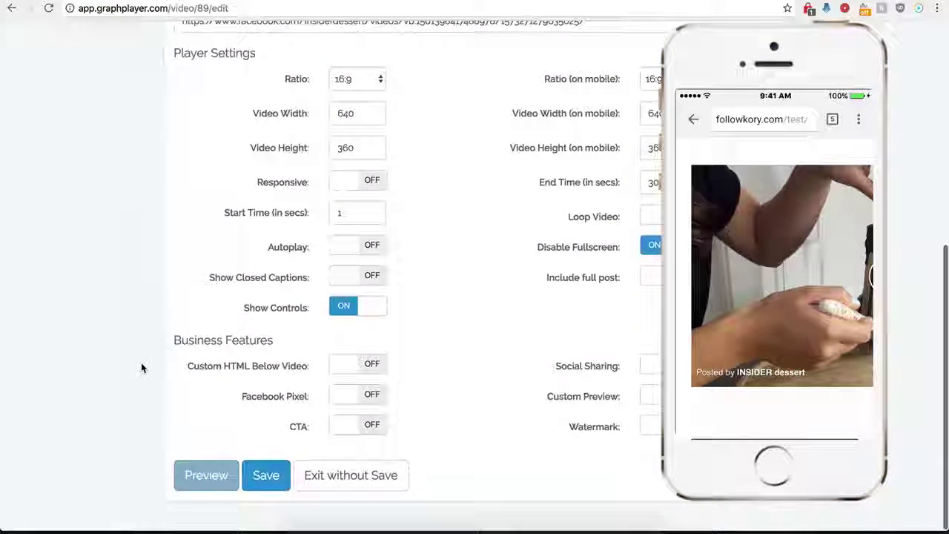
click(266, 490)
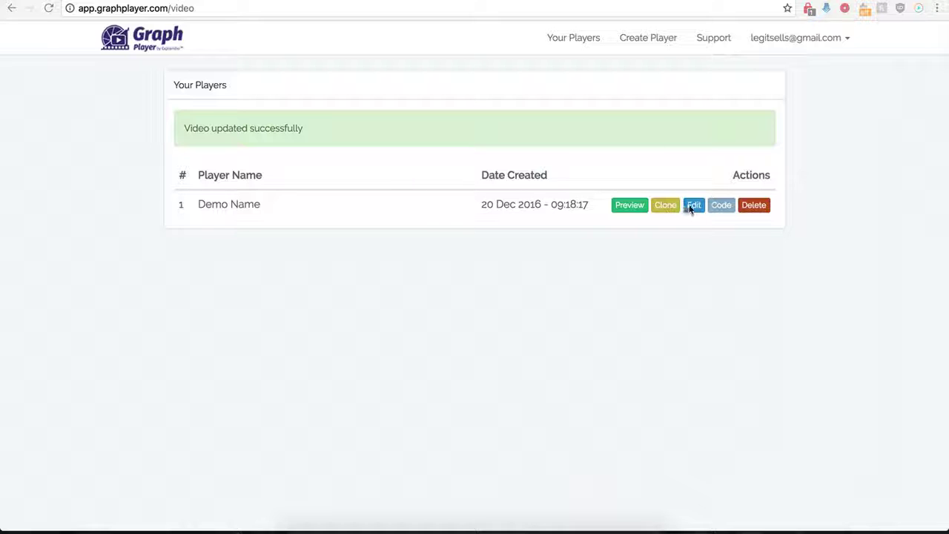
Step: Reopen the Demo Name player for editing, enable including the full Facebook post and save the player
click(693, 207)
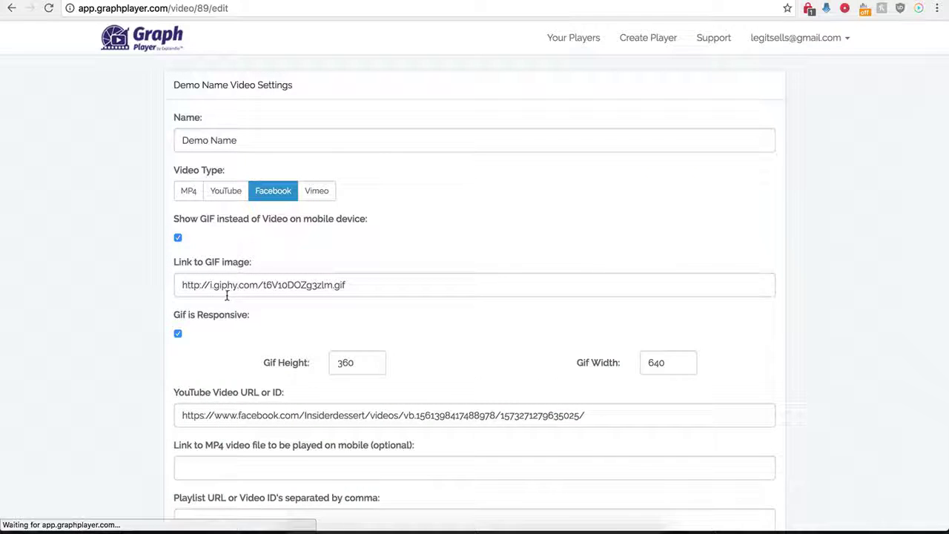
scroll(159, 361, down, 5)
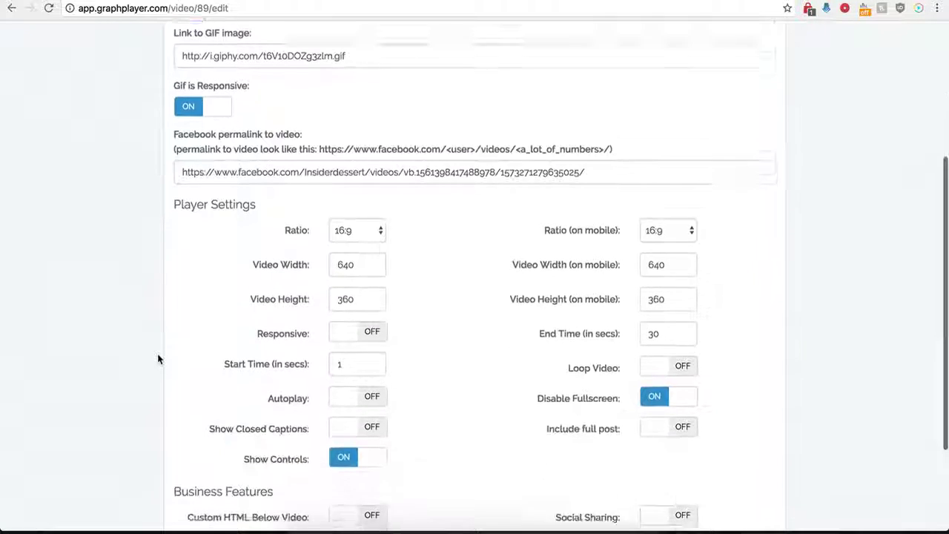
scroll(158, 359, down, 3)
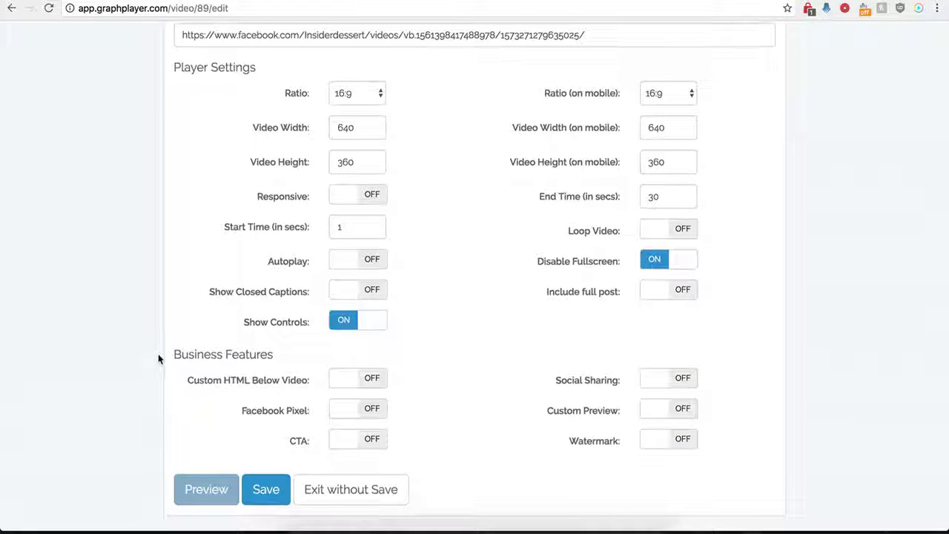
click(683, 293)
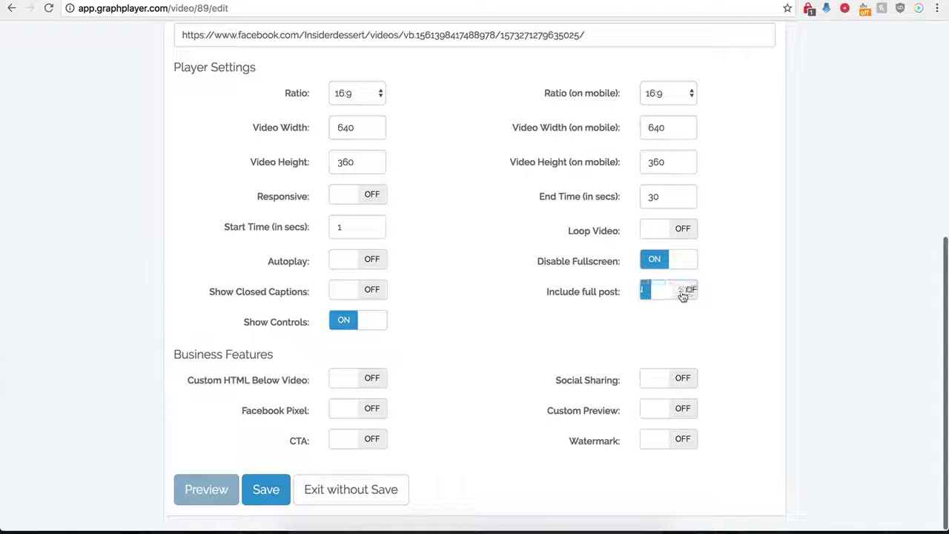
click(266, 491)
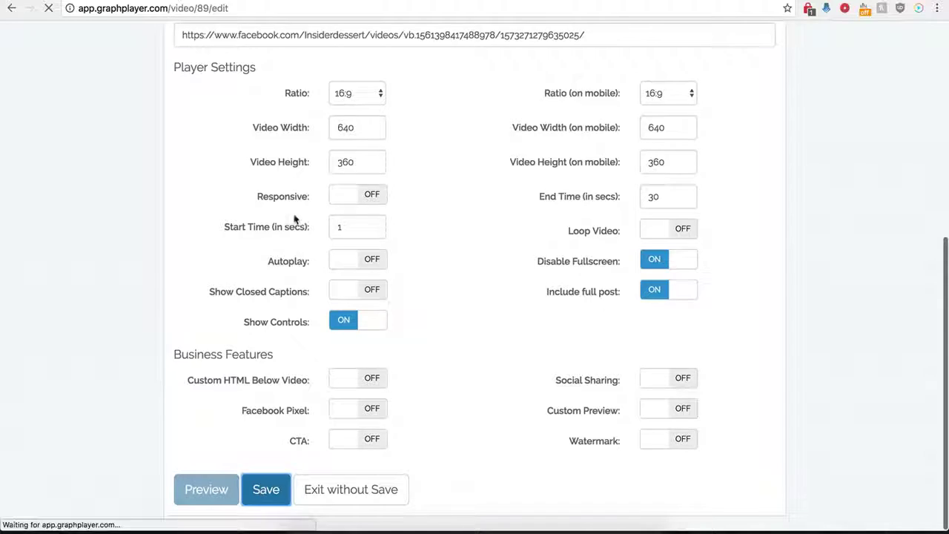
Step: Switch to the WordPress Test page, reload it and examine the Facebook post details below the embedded video
click(411, 1)
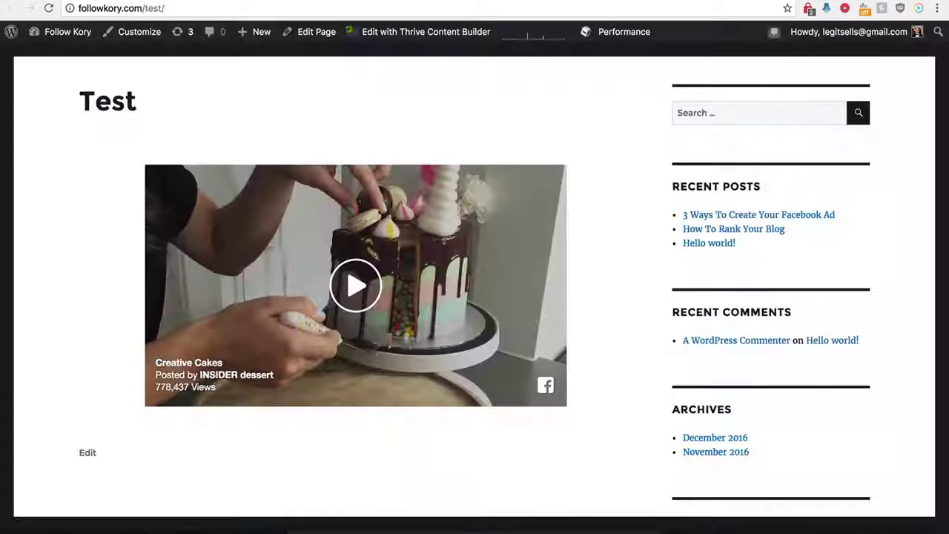
click(48, 8)
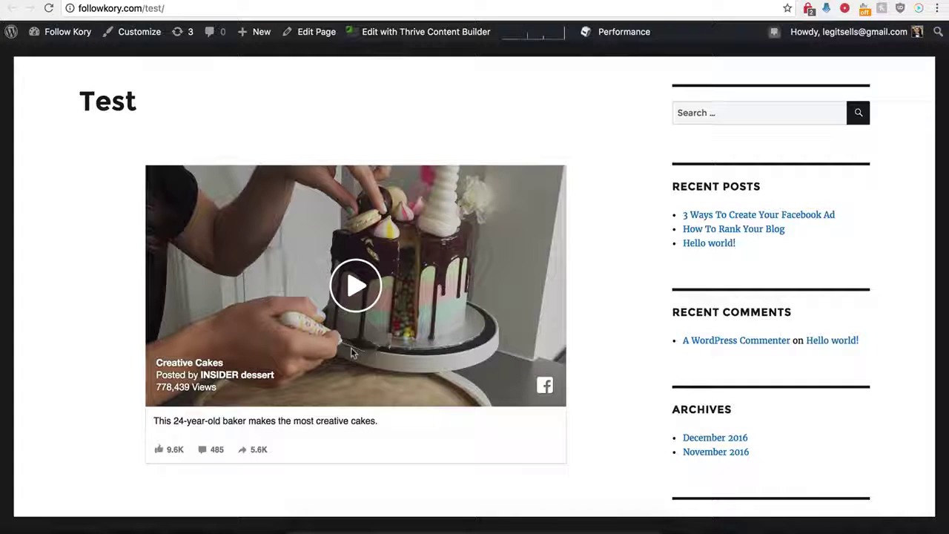
scroll(125, 439, down, 1)
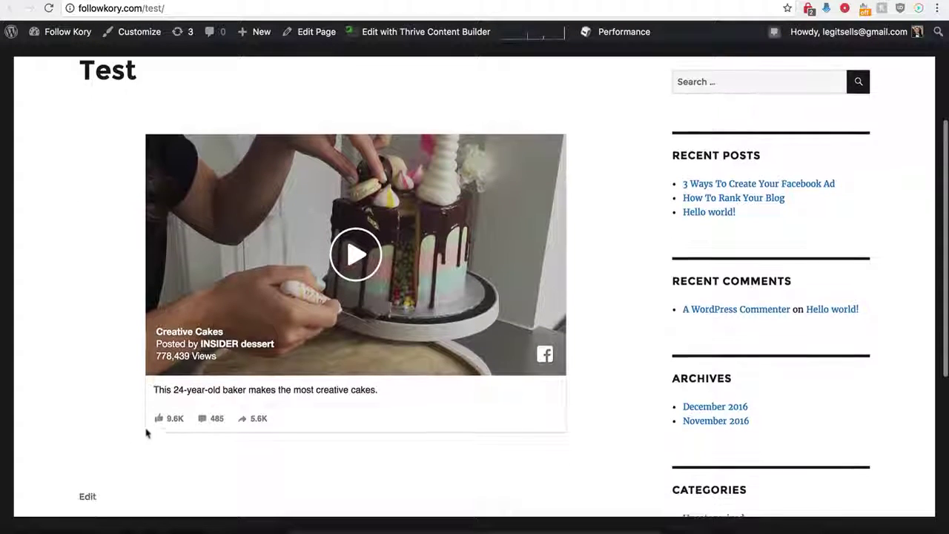
click(203, 421)
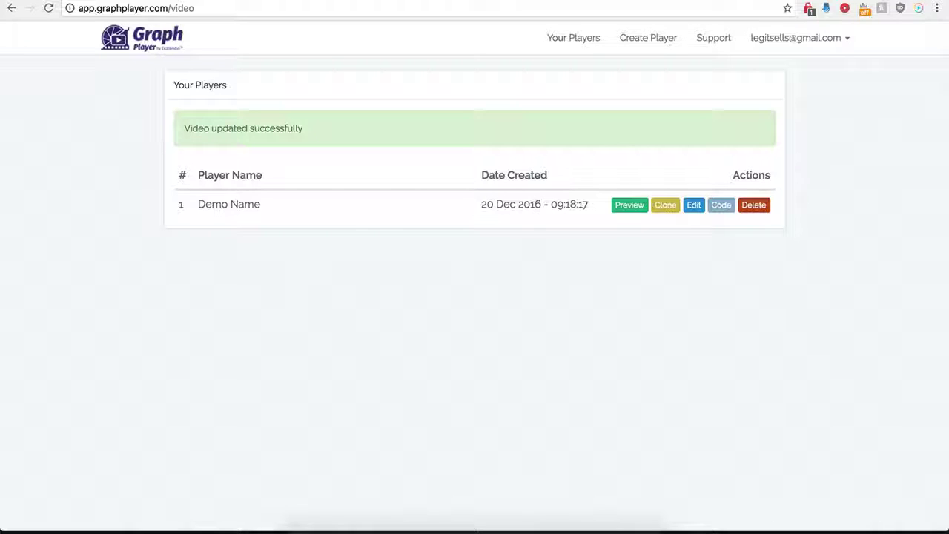
Step: Return to Graph Player, reopen the Demo Name player for editing and enable Custom HTML Below Video
click(692, 208)
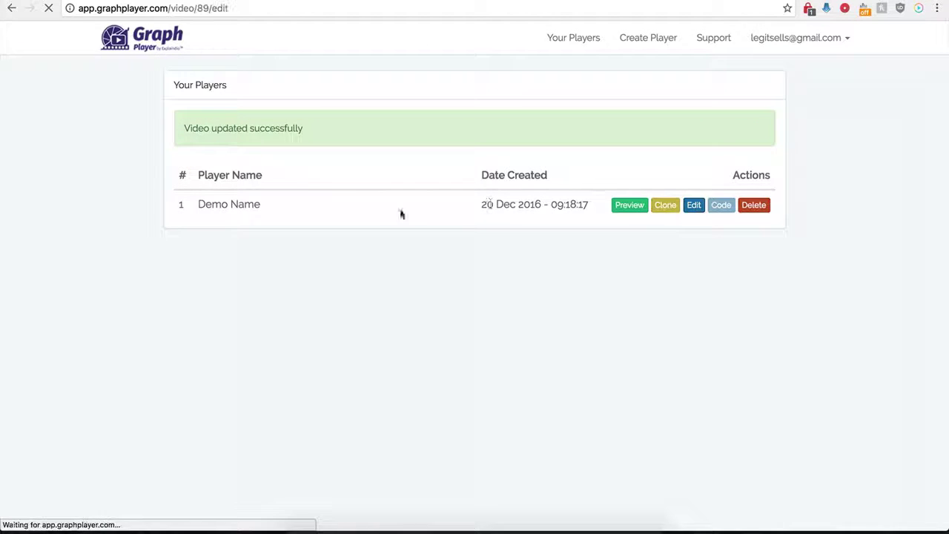
scroll(206, 363, down, 5)
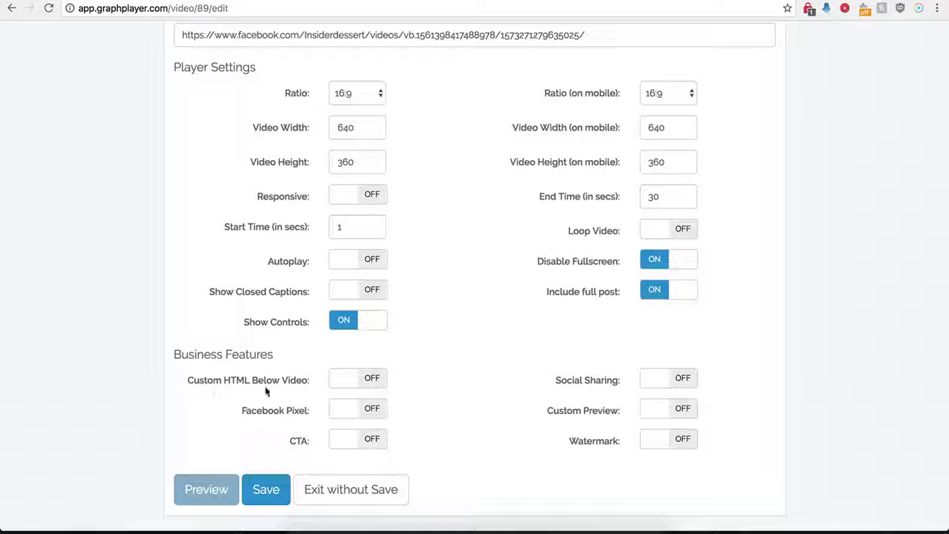
click(372, 378)
scroll(402, 411, down, 3)
click(349, 291)
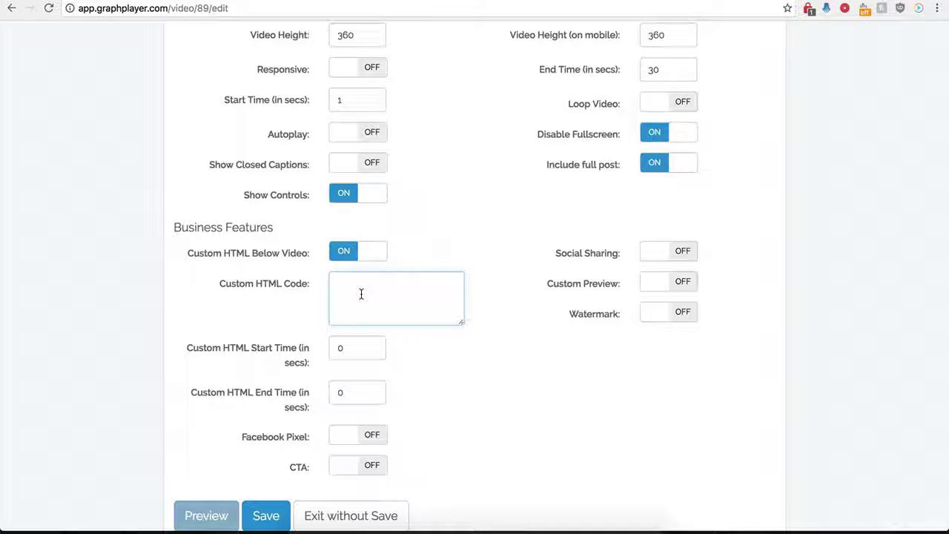
Step: Set the custom HTML start time to 120 seconds
drag(352, 352, 328, 351)
click(357, 392)
click(345, 354)
click(368, 295)
scroll(369, 295, up, 3)
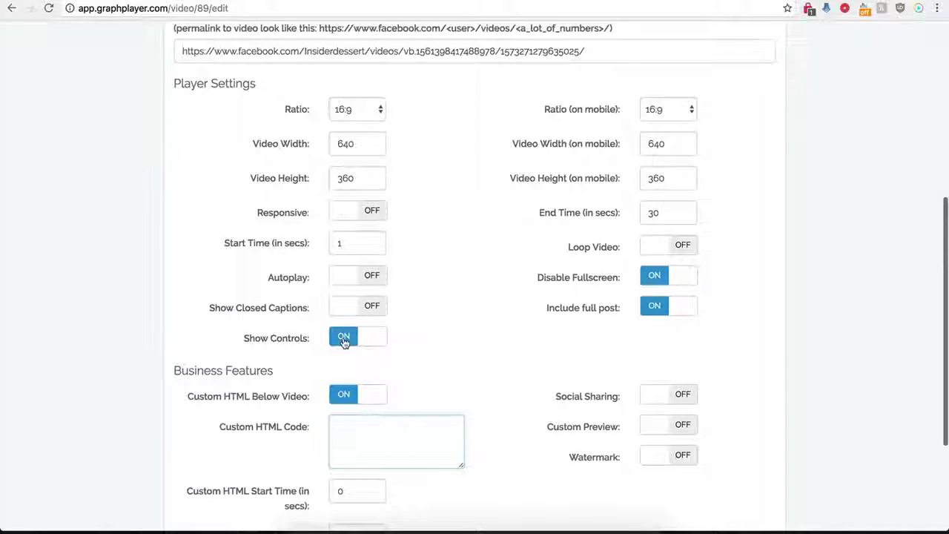
scroll(349, 333, down, 3)
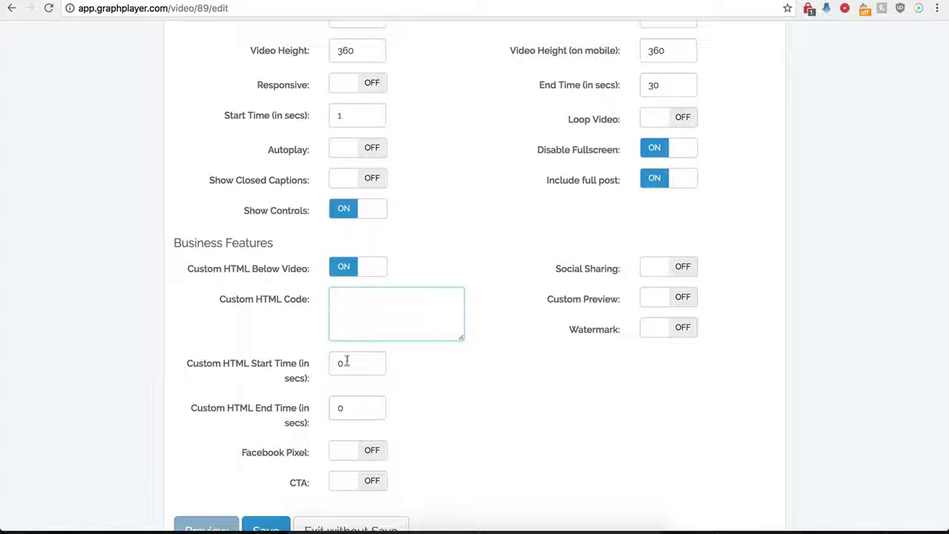
drag(364, 362, 332, 363)
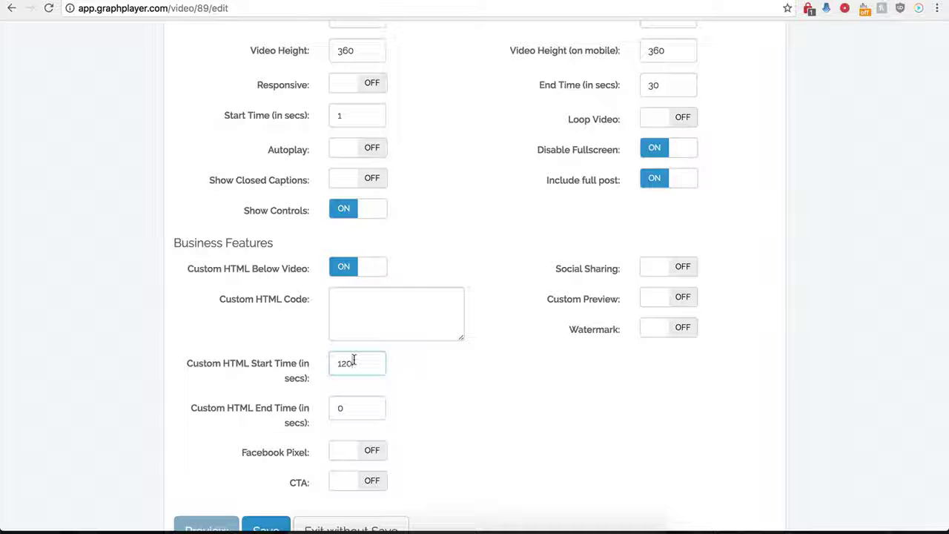
click(350, 304)
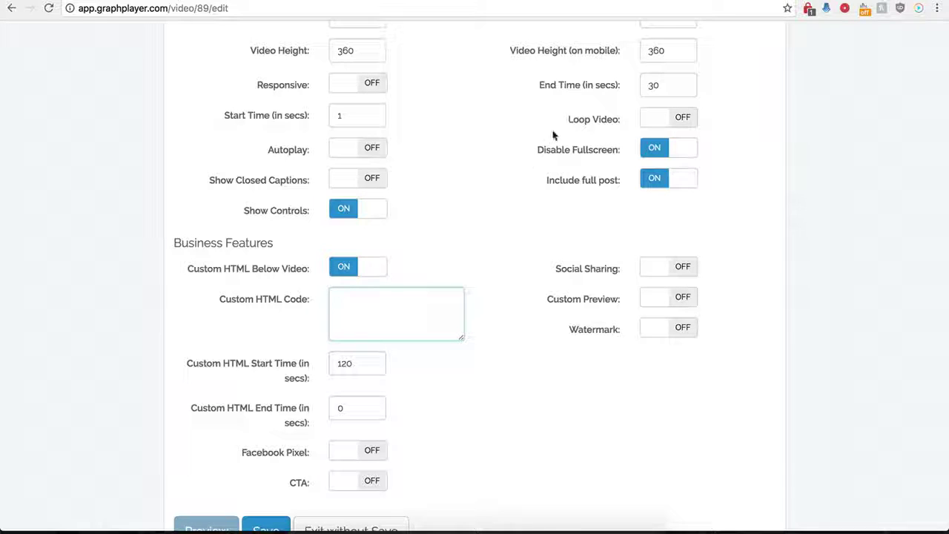
scroll(421, 308, down, 1)
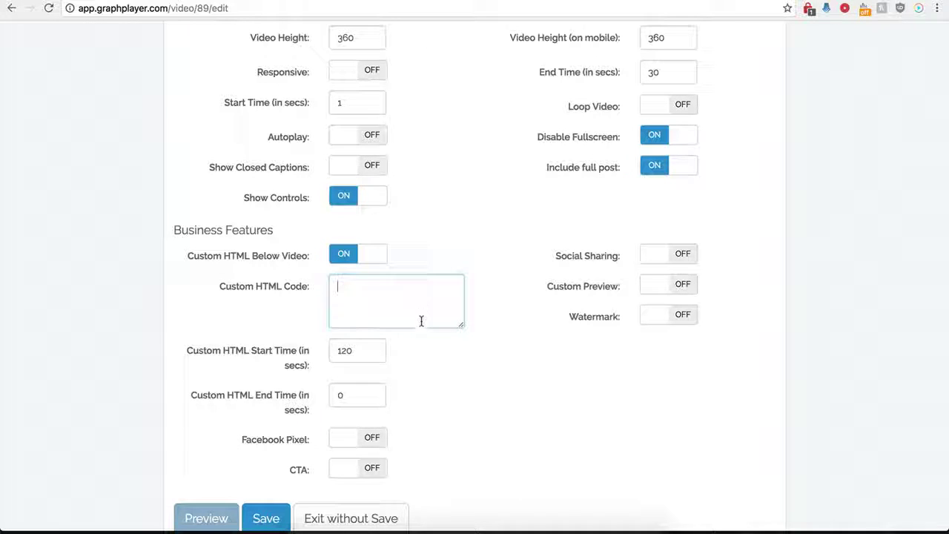
key(super+v)
drag(461, 328, 493, 369)
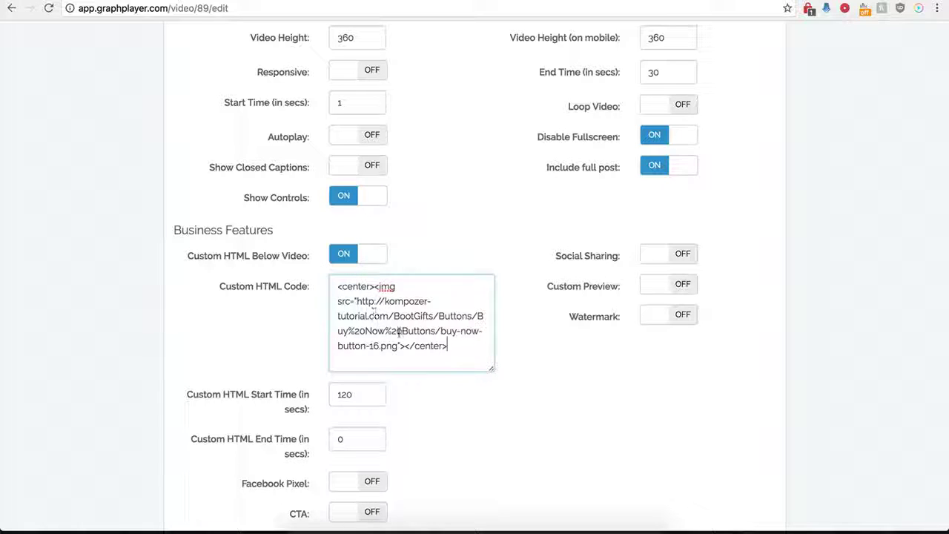
Step: Set the custom HTML start time to 0 seconds and save the player
click(362, 382)
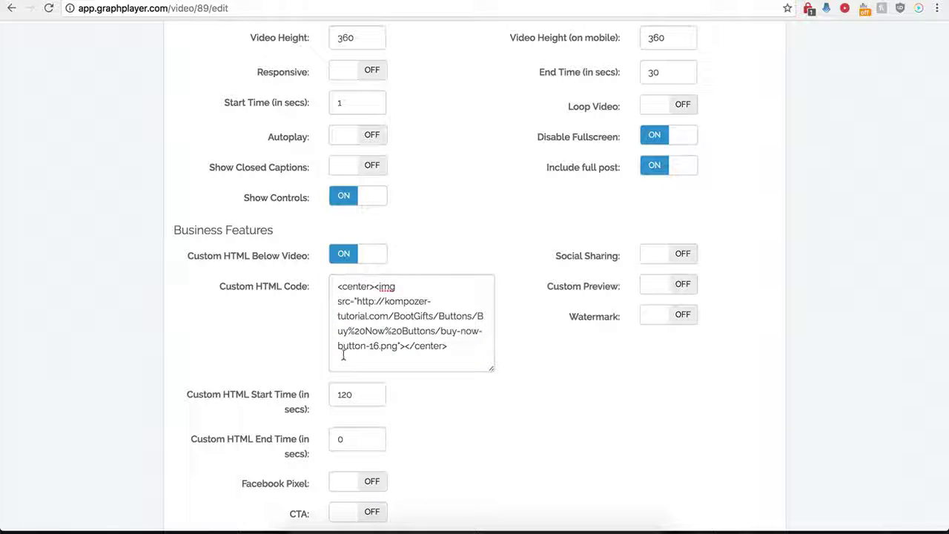
click(356, 395)
double_click(345, 394)
text(0)
click(443, 446)
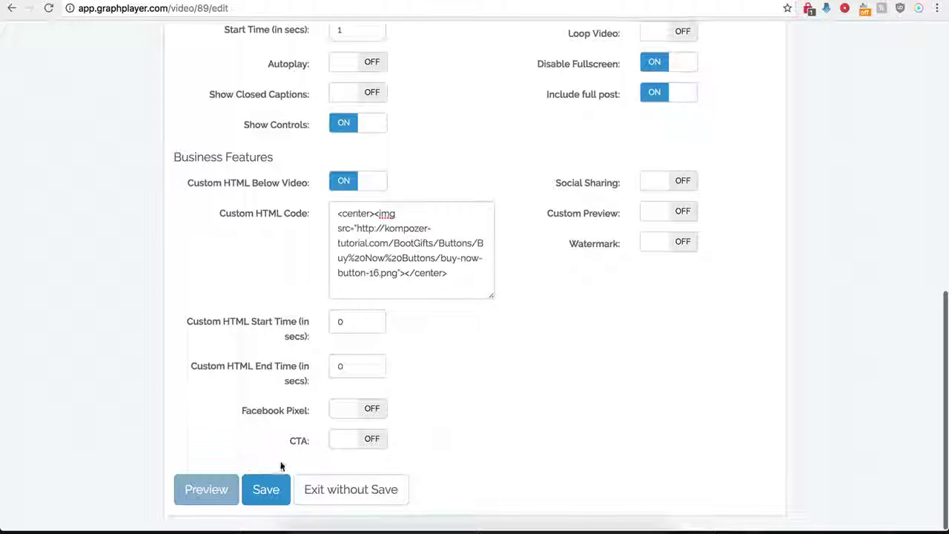
click(265, 489)
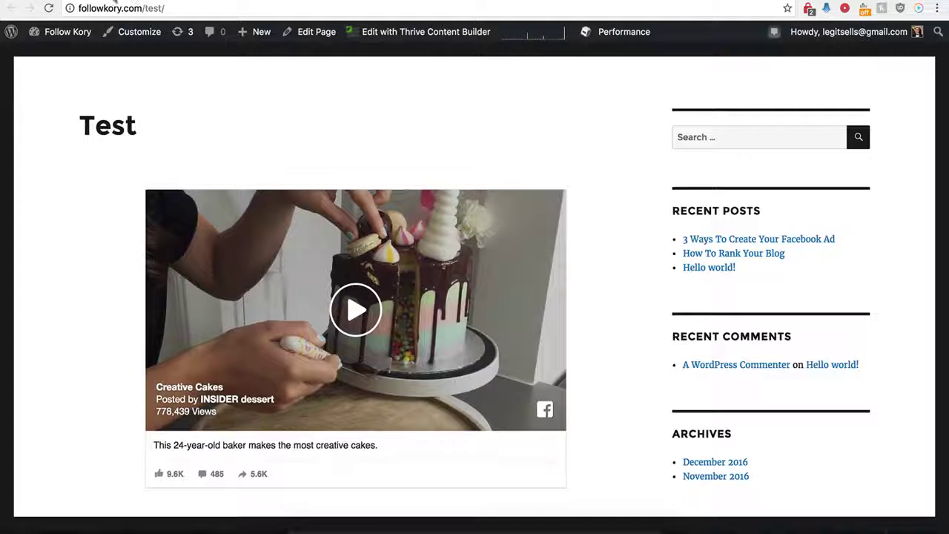
Step: Reload the WordPress Test page and examine the custom HTML button below the embedded Facebook post
click(48, 8)
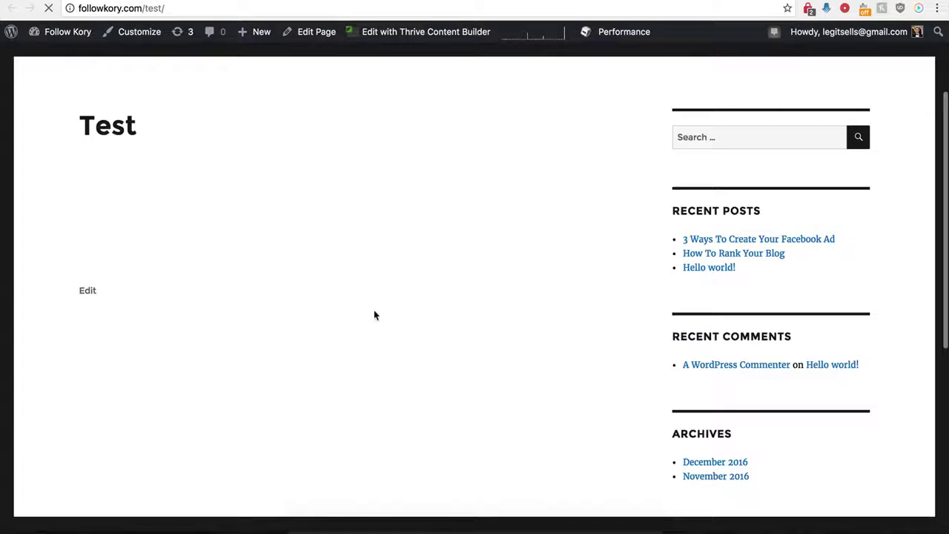
scroll(339, 332, down, 1)
scroll(339, 332, down, 3)
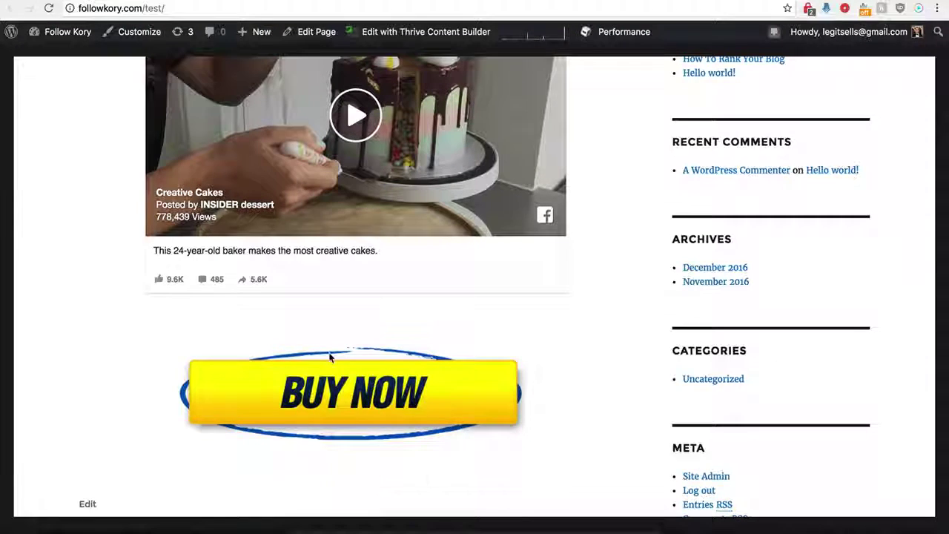
scroll(336, 351, up, 2)
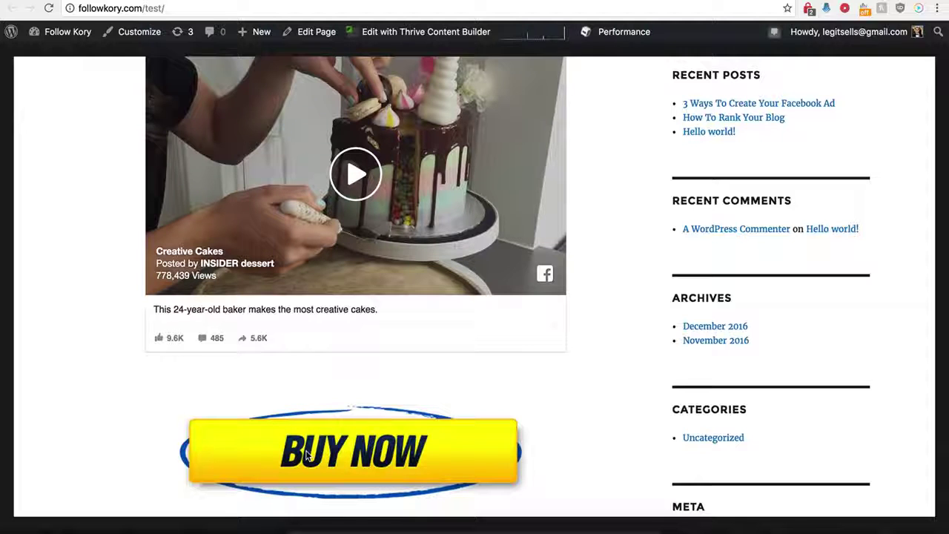
scroll(323, 418, up, 2)
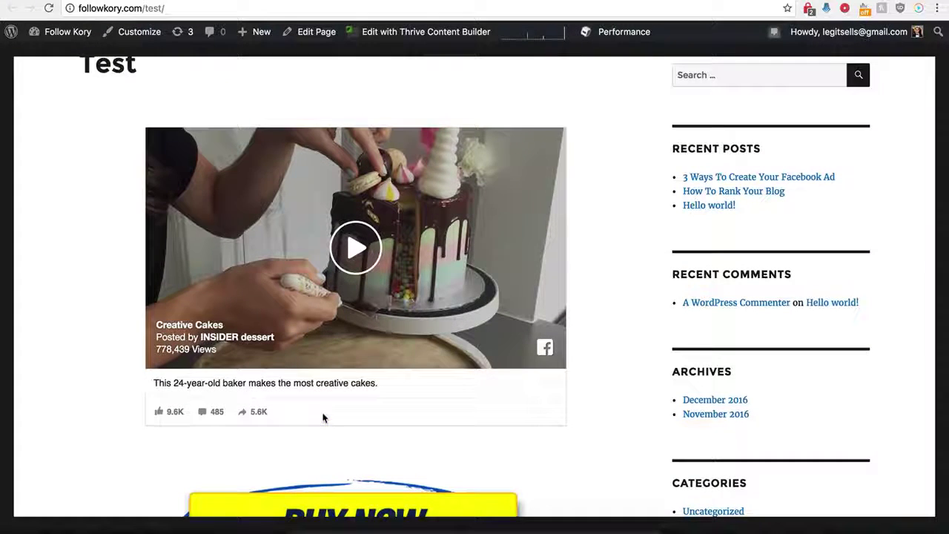
scroll(323, 418, down, 1)
scroll(324, 415, up, 3)
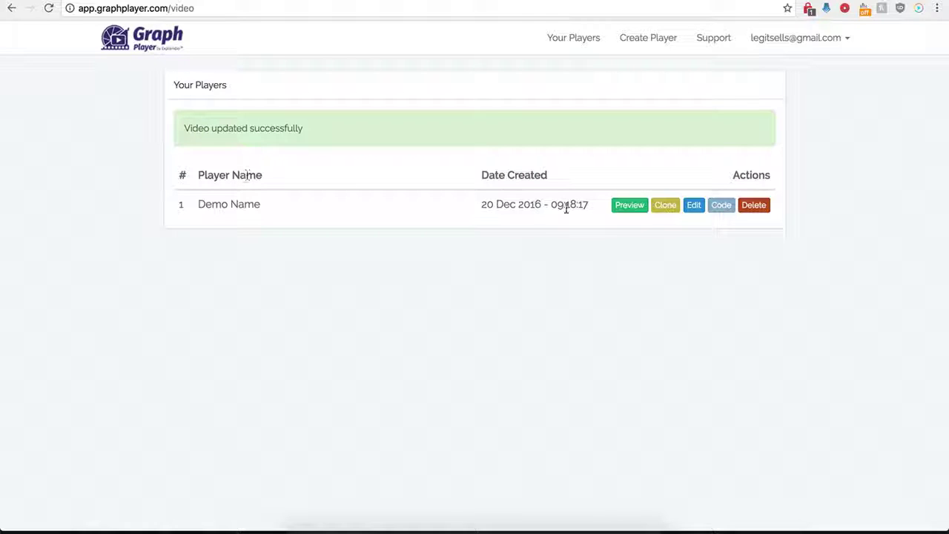
Step: Reopen the Demo Name player for editing, switch off Custom HTML Below Video and enable Facebook Pixel
click(692, 205)
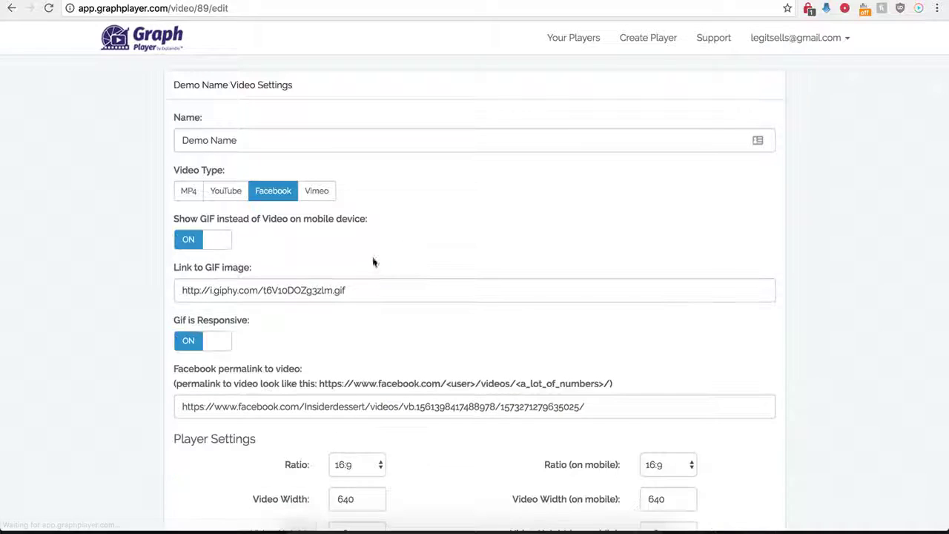
scroll(169, 402, down, 5)
scroll(169, 401, down, 2)
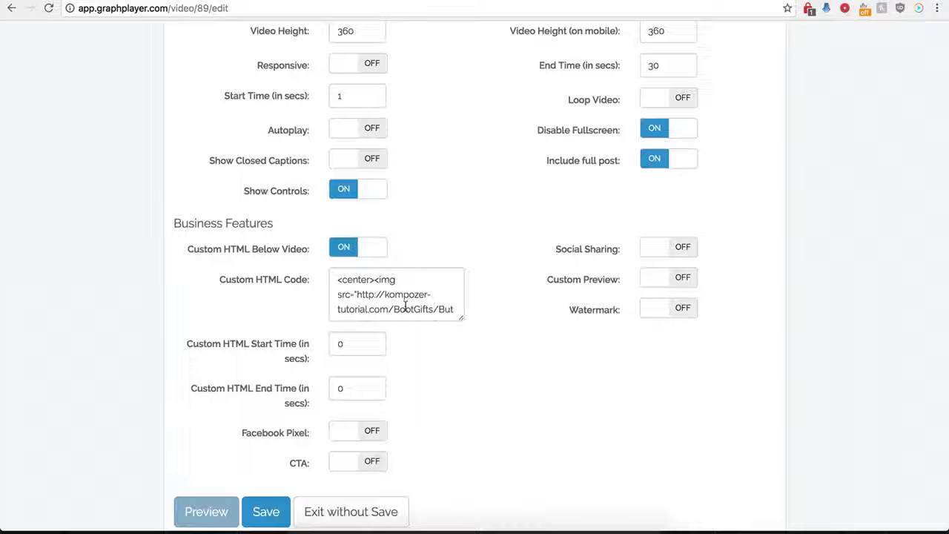
click(343, 247)
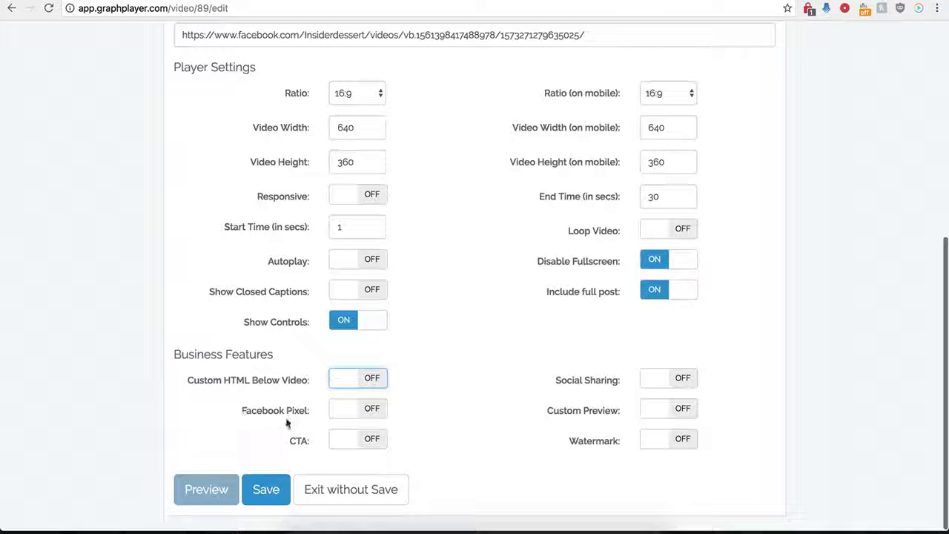
click(371, 412)
scroll(345, 421, down, 1)
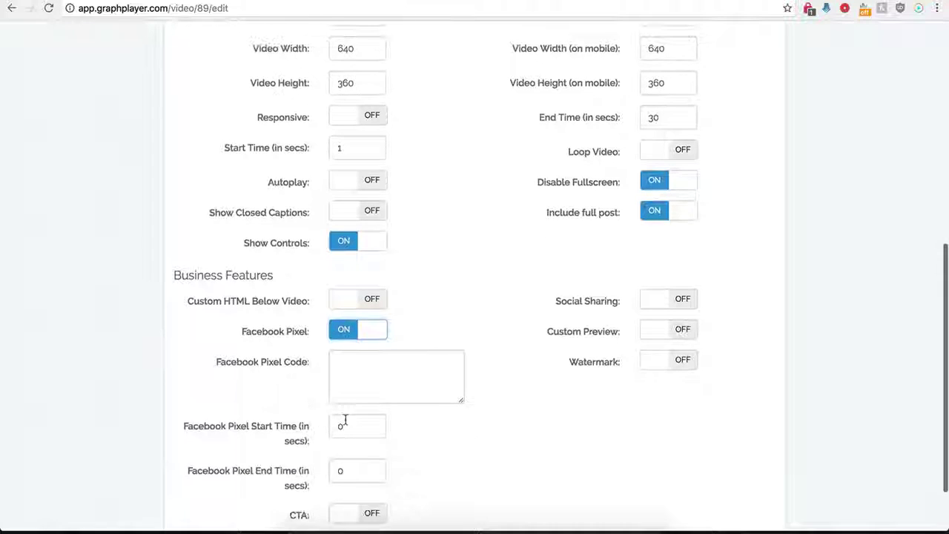
Step: Switch off Facebook Pixel without entering any pixel code and enable the CTA feature
scroll(354, 388, down, 1)
click(369, 343)
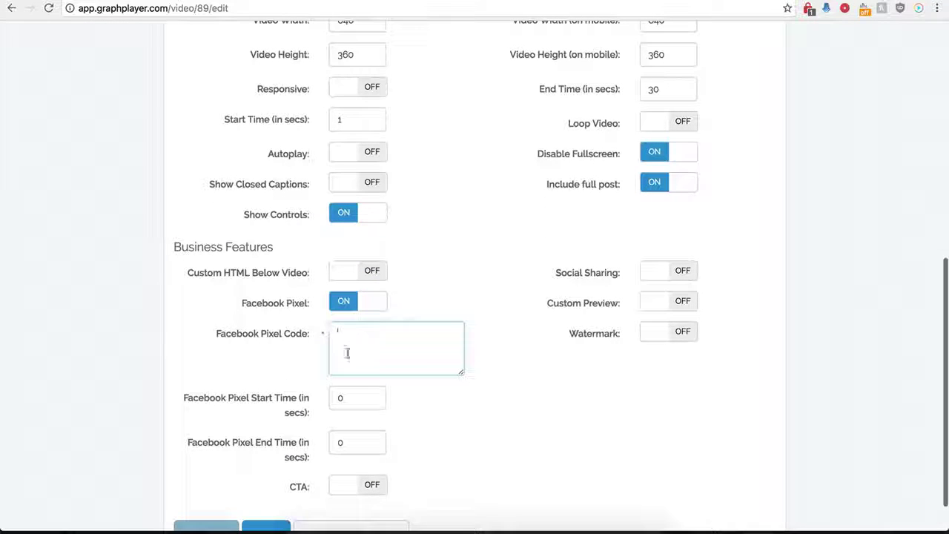
click(345, 304)
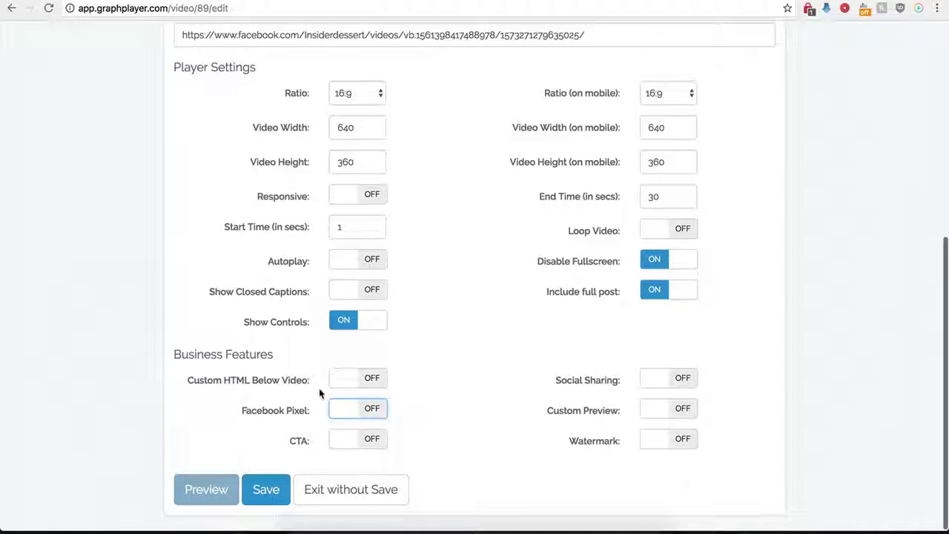
click(373, 441)
scroll(428, 467, down, 5)
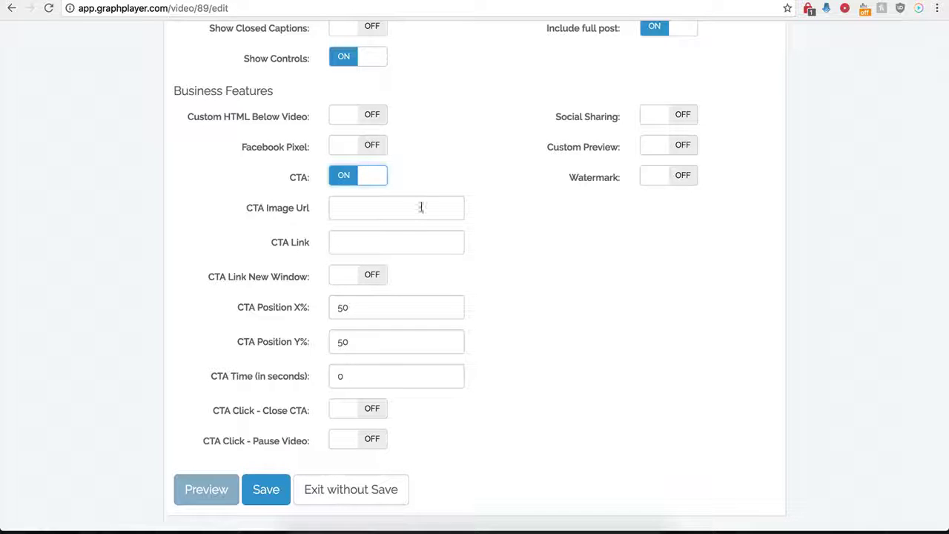
click(353, 207)
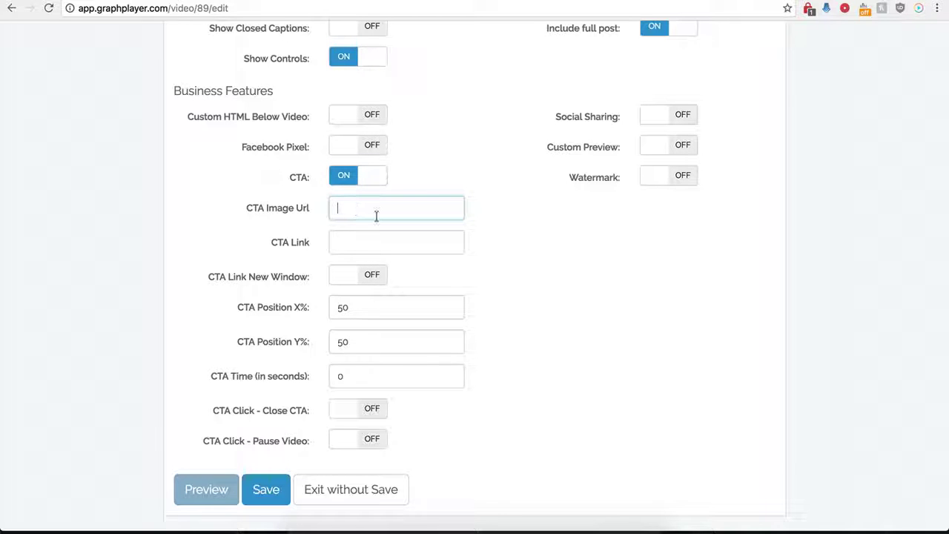
text(http://kompozer-tutorial.com/buy-now-button-dl.png)
click(347, 244)
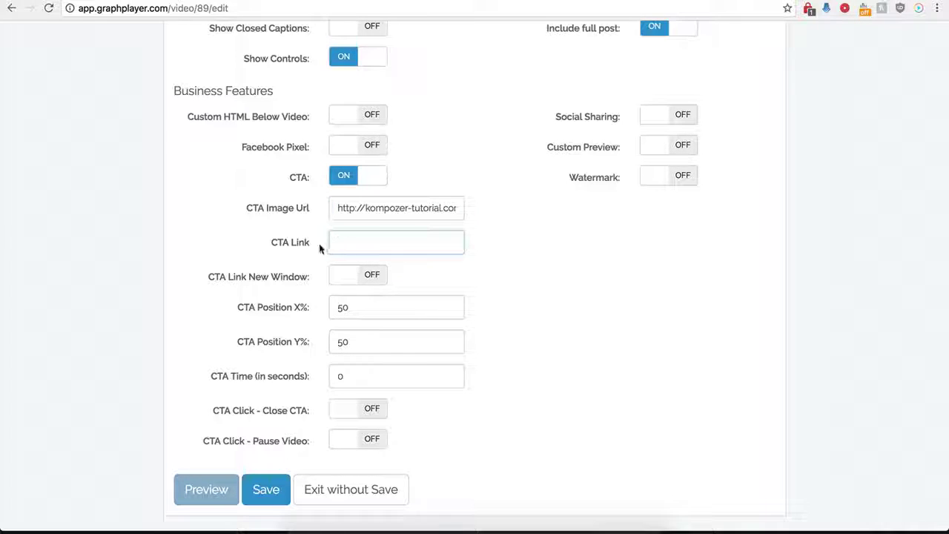
click(352, 243)
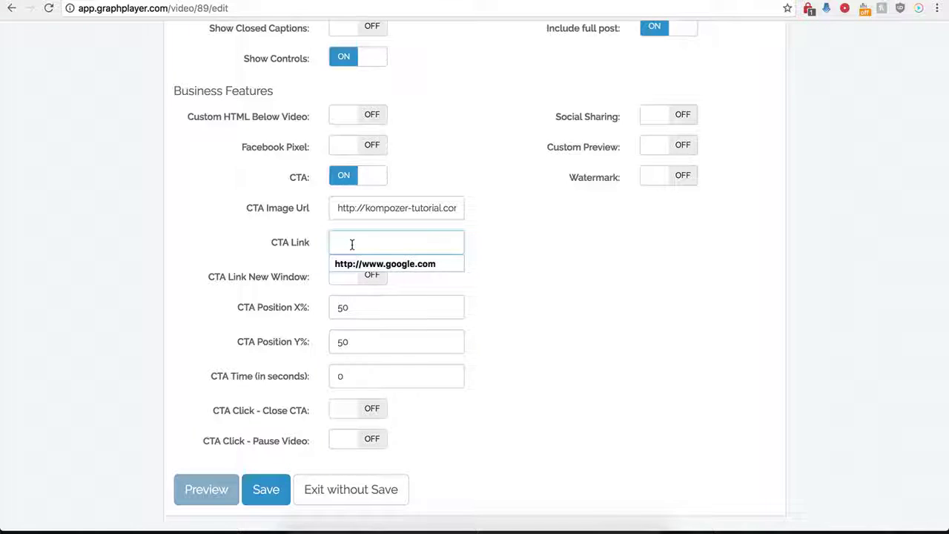
click(359, 267)
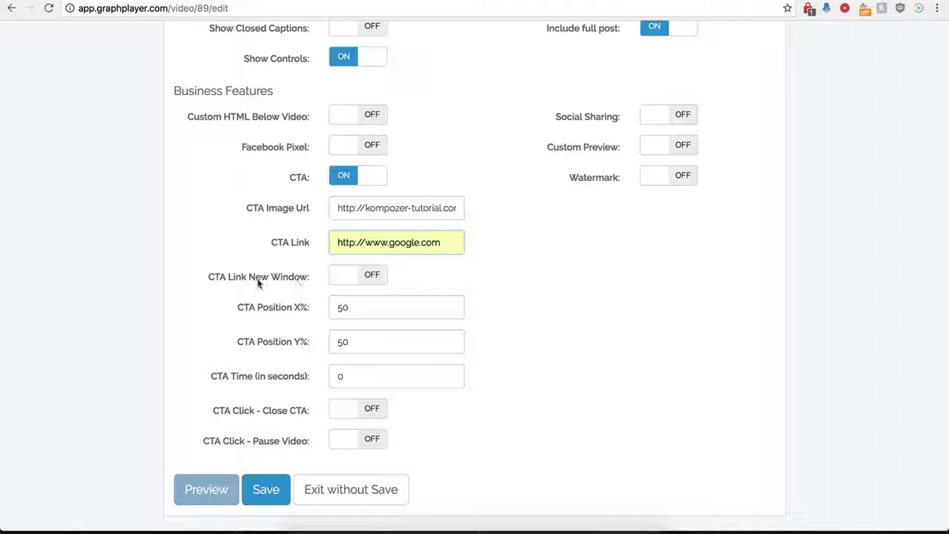
click(369, 276)
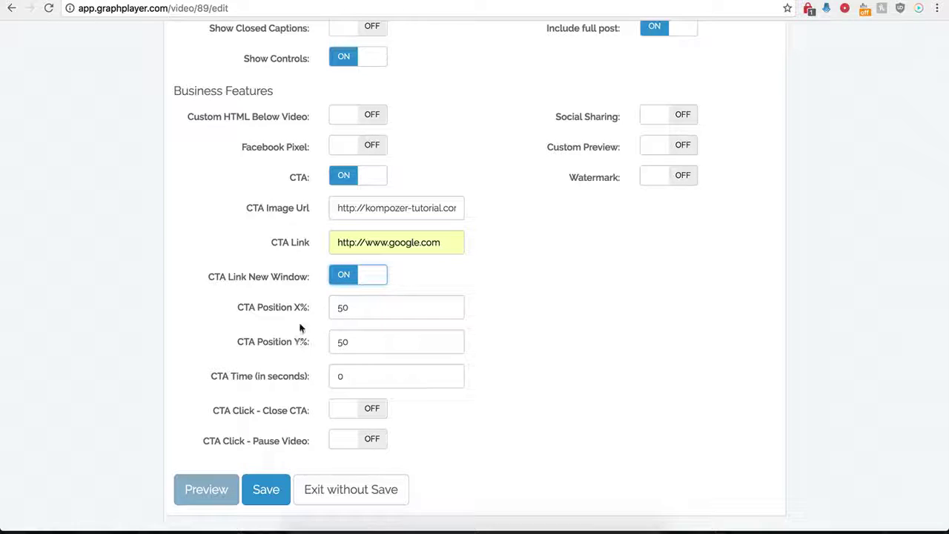
Step: Set the CTA time to 0 seconds
click(364, 340)
drag(346, 377, 302, 378)
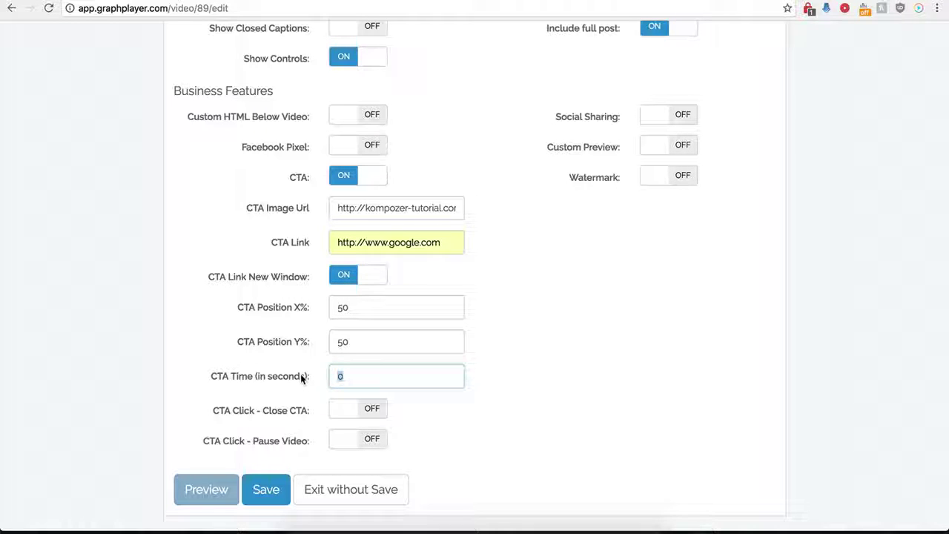
text(12)
key(BackSpace)
key(BackSpace)
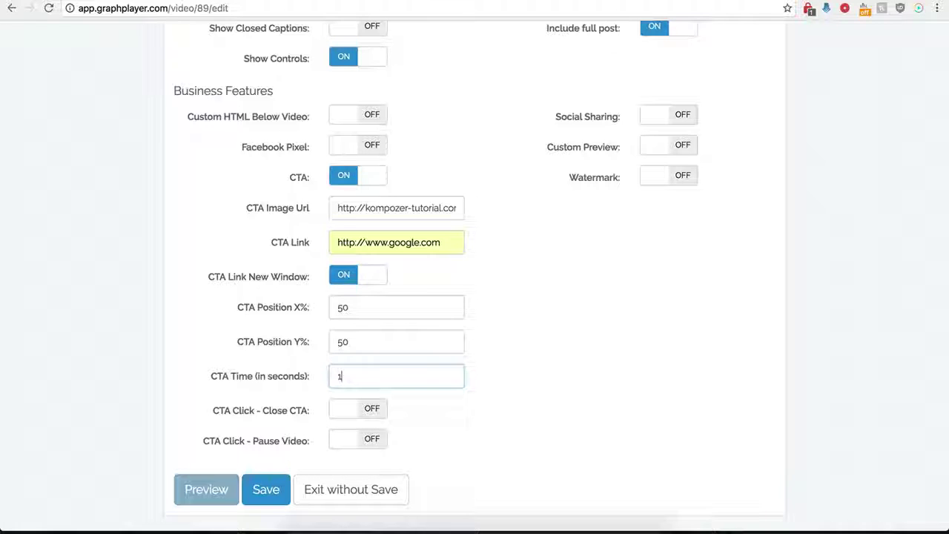
text(0)
click(398, 442)
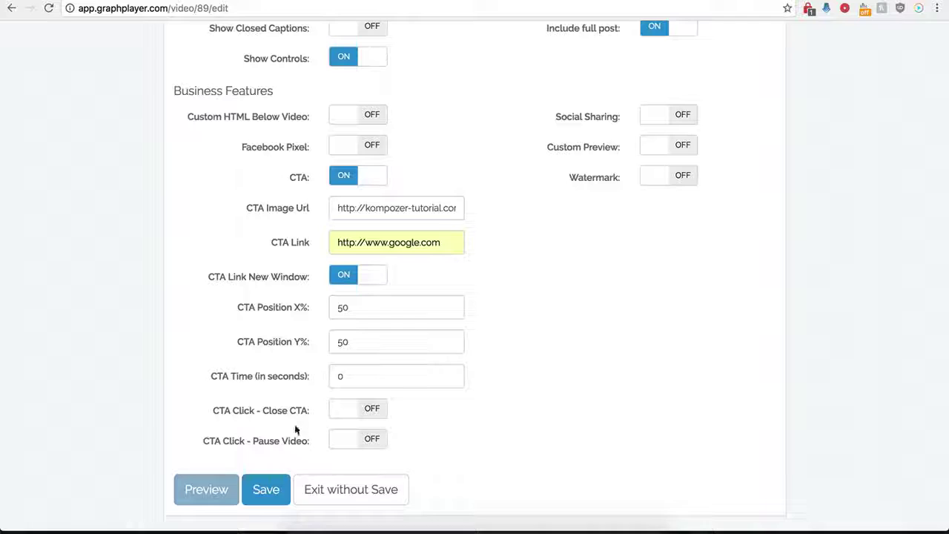
Step: Make the CTA close when clicked, save the player and reload the WordPress Test page
click(373, 412)
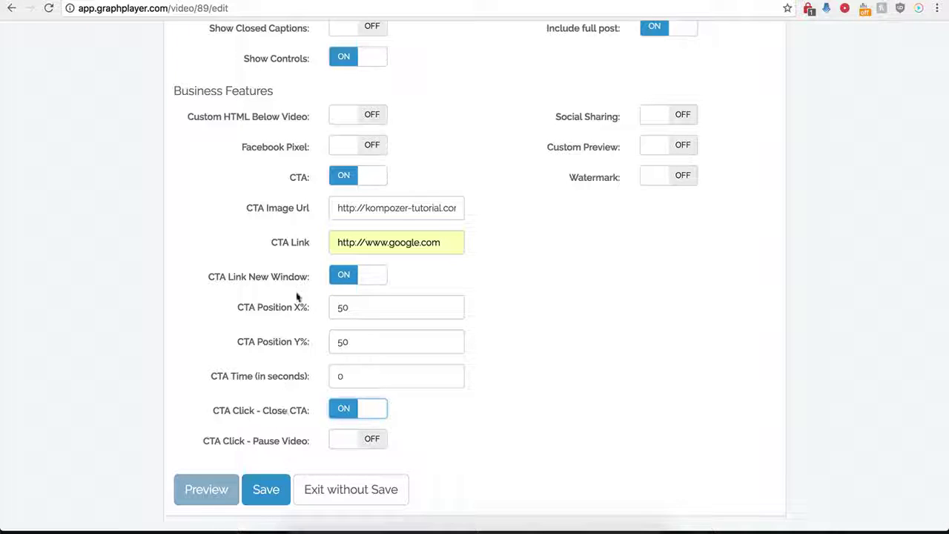
click(256, 495)
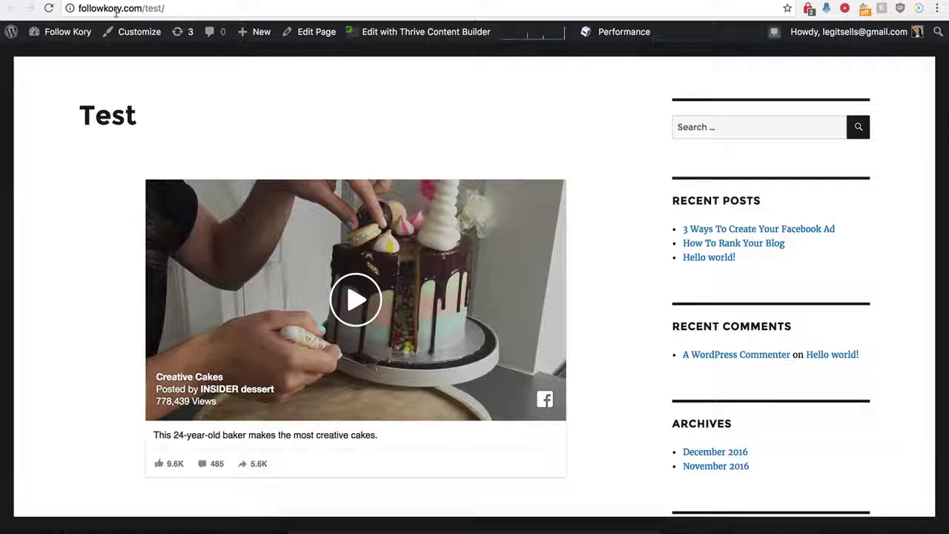
click(48, 8)
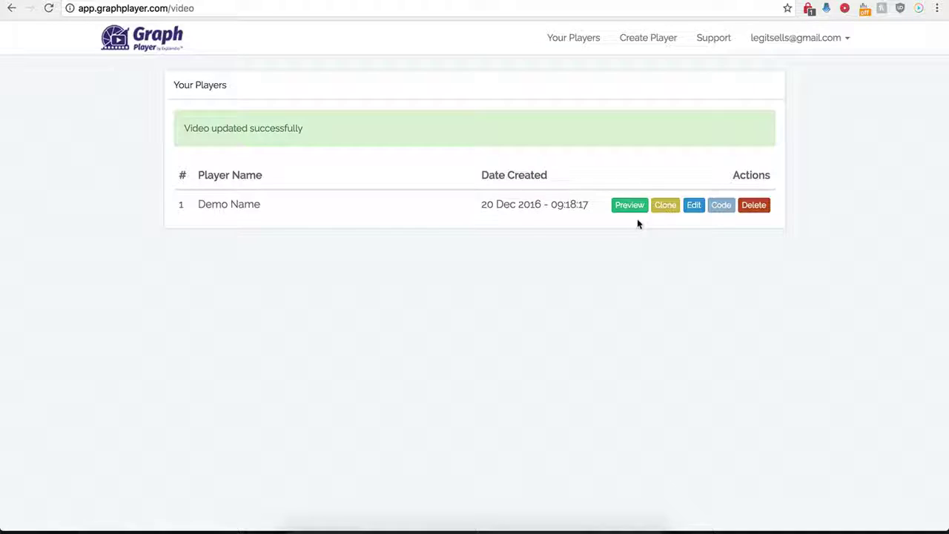
Step: Reopen the Demo Name player for editing, set CTA Position X% to 0 and save it
click(691, 206)
scroll(278, 377, down, 10)
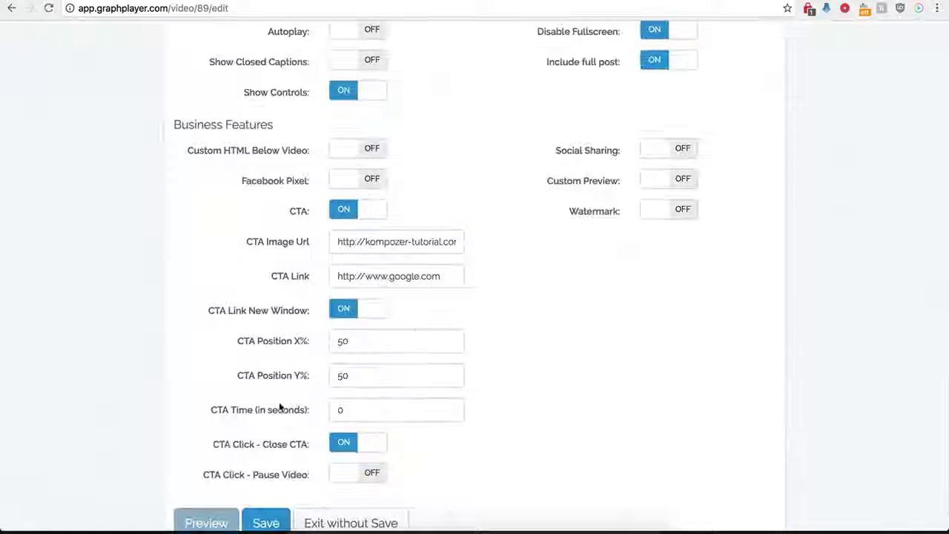
scroll(302, 382, down, 1)
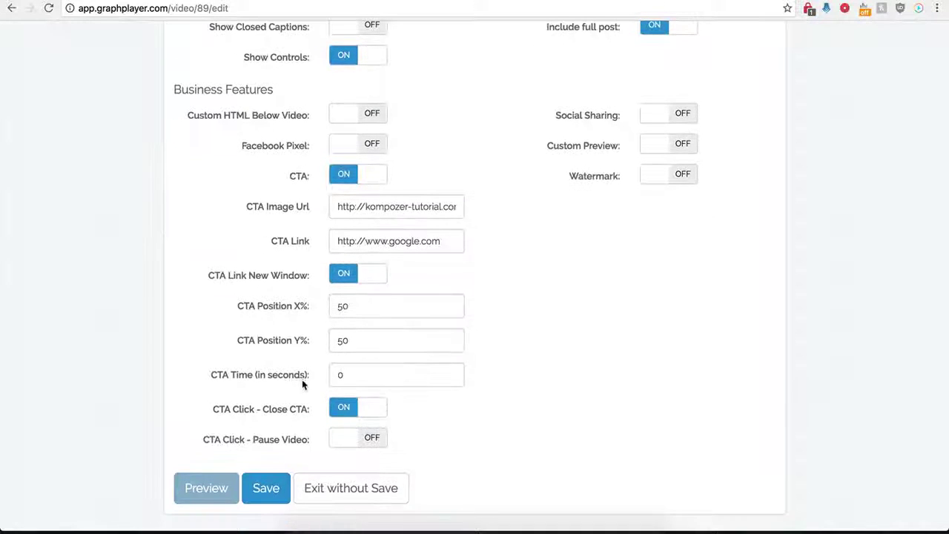
click(356, 310)
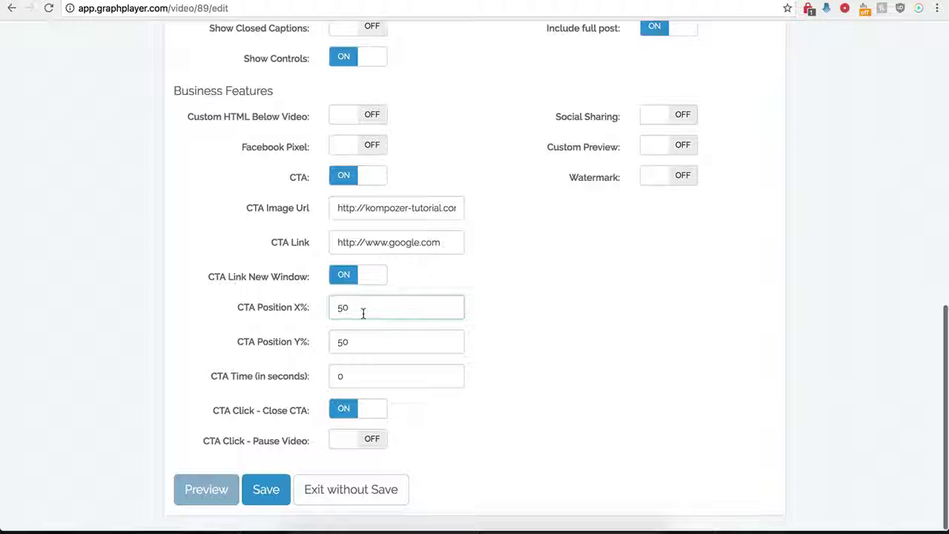
key(BackSpace)
key(BackSpace)
text(0)
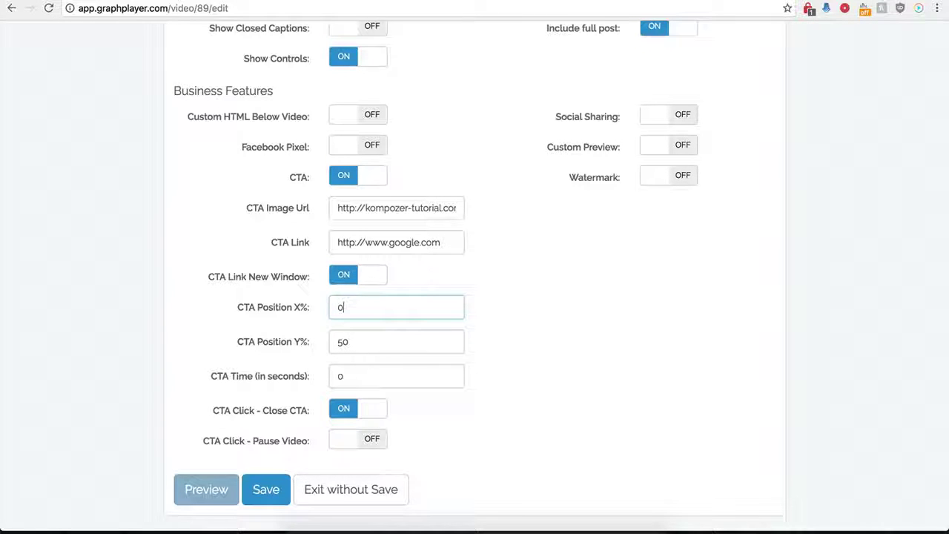
click(265, 491)
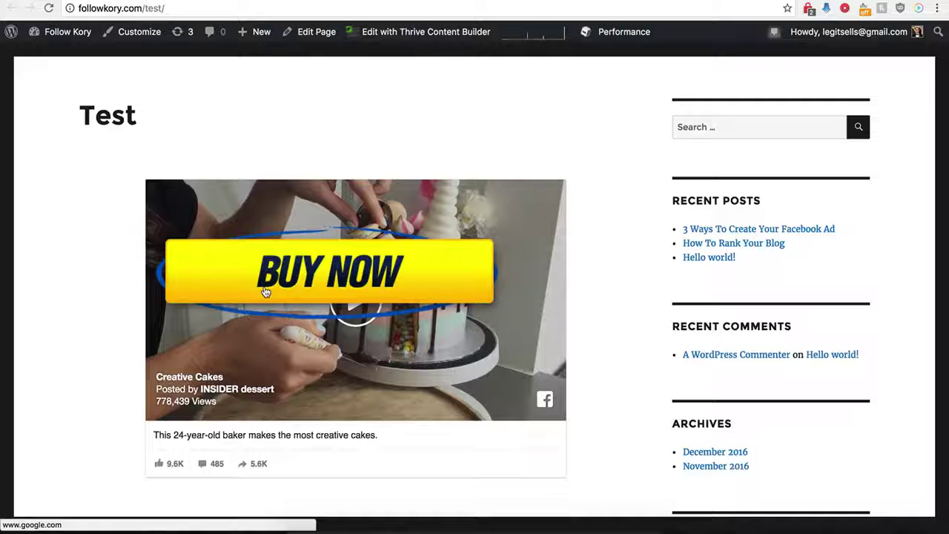
Step: Test the Buy Now link over the embedded video on the Test page and return to Graph Player
click(338, 272)
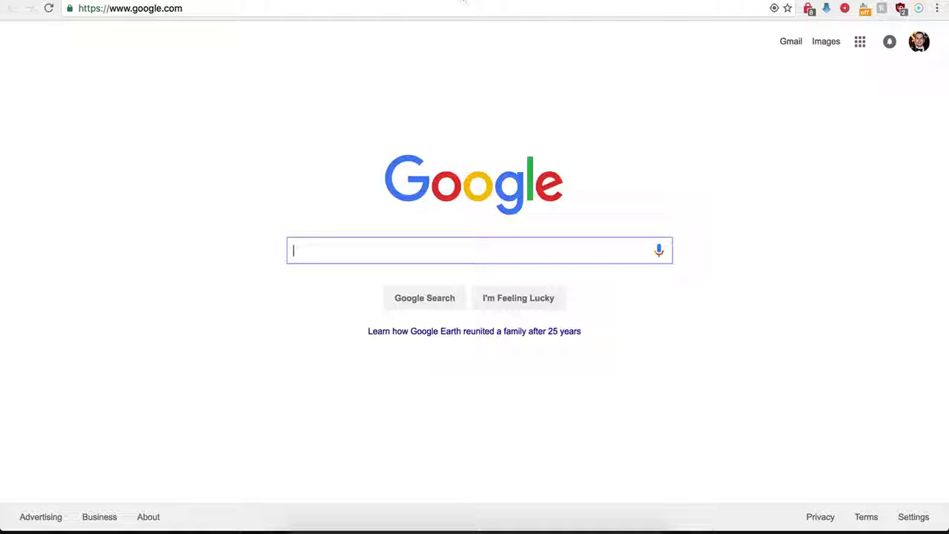
click(465, 0)
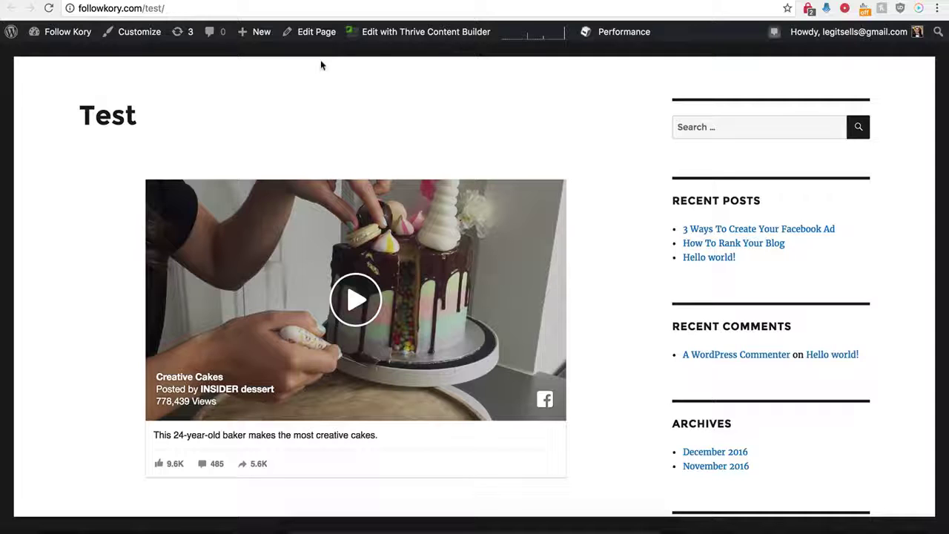
click(255, 1)
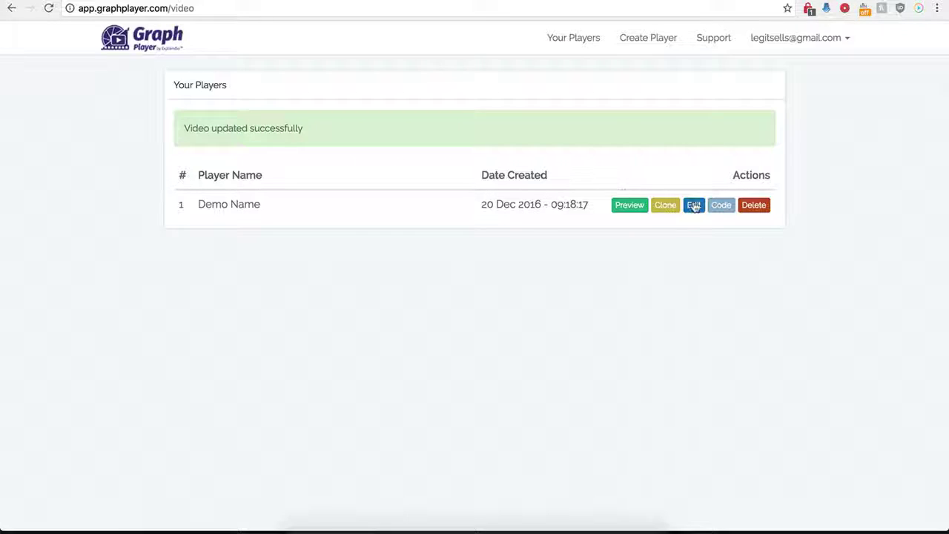
Step: Reopen the Demo Name player for editing and switch off CTA
click(694, 206)
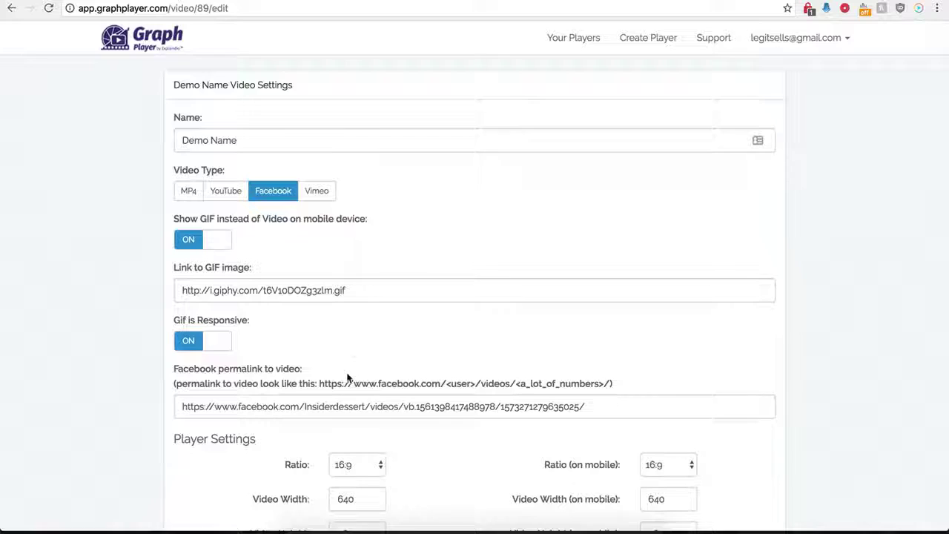
scroll(348, 371, down, 10)
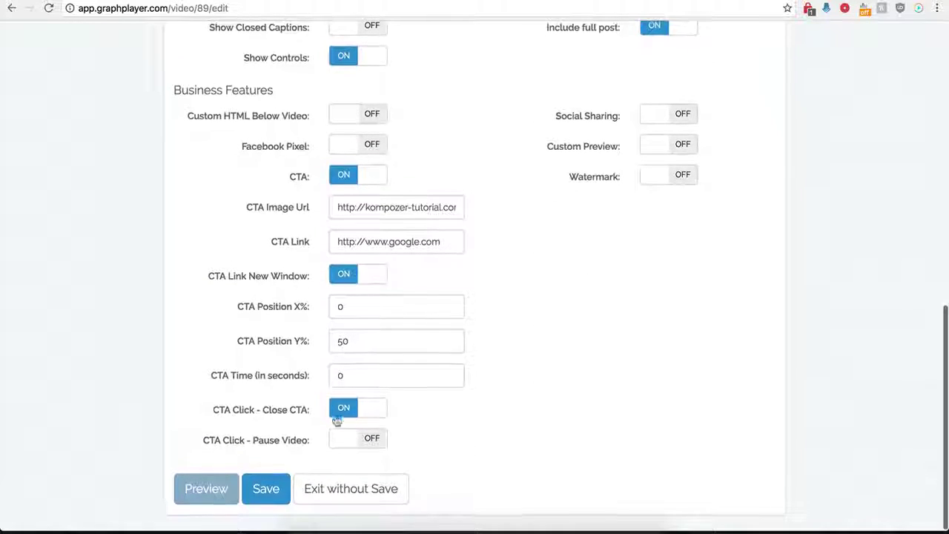
click(353, 176)
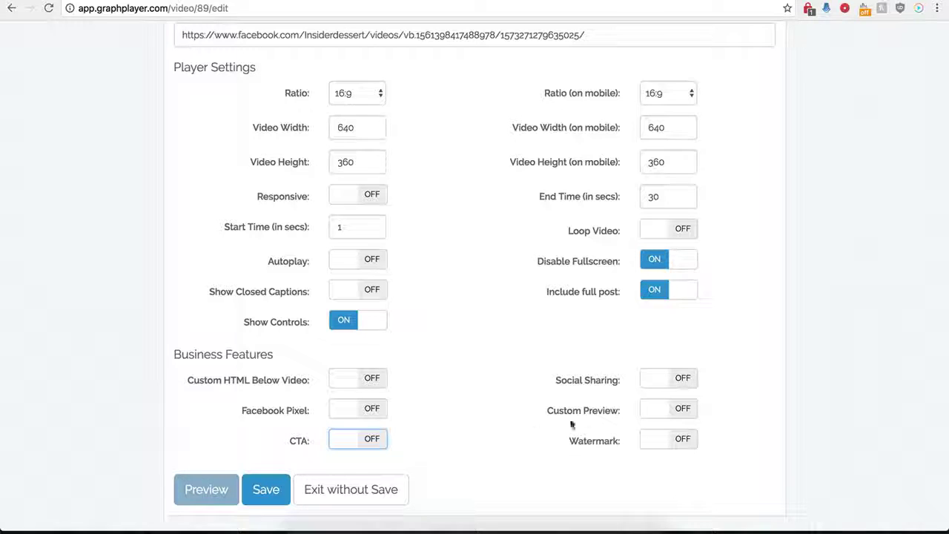
click(679, 379)
scroll(525, 408, down, 3)
scroll(527, 411, down, 2)
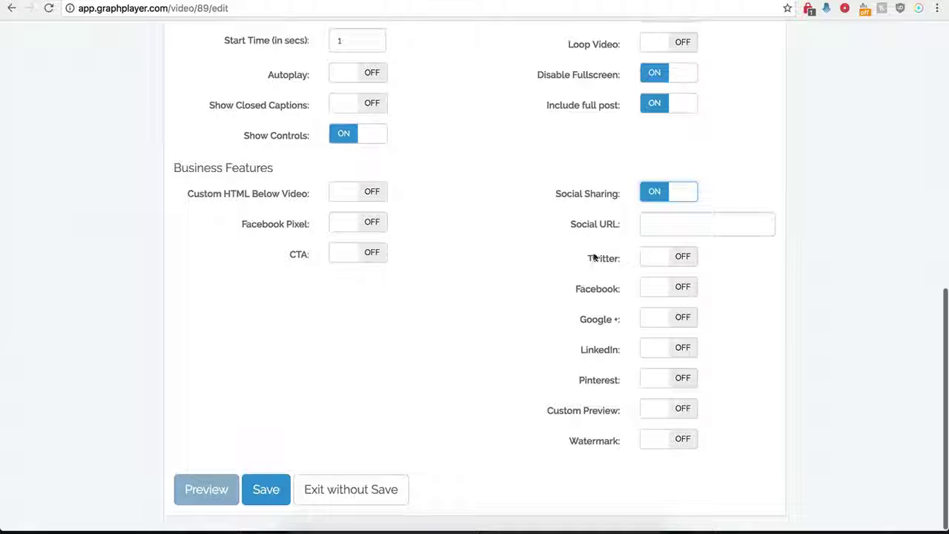
click(656, 224)
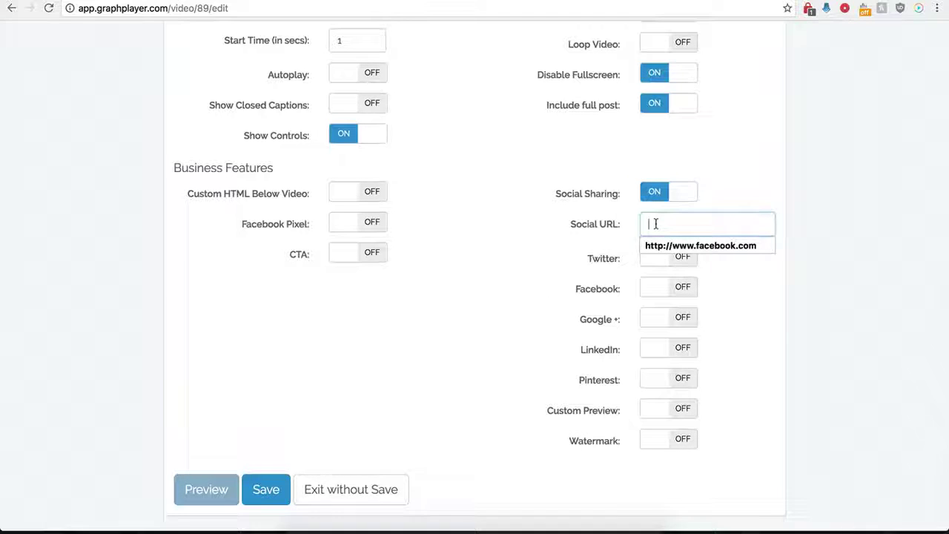
click(657, 245)
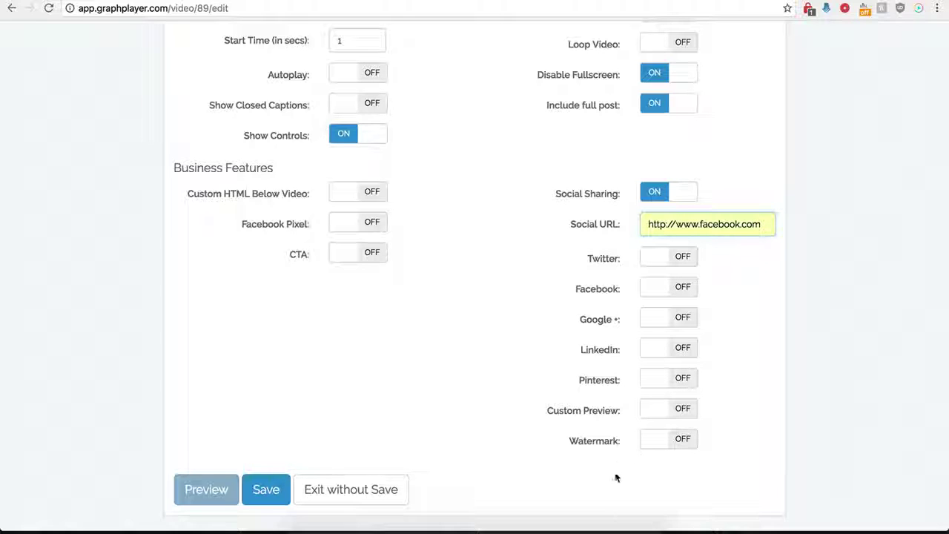
Step: Enable Twitter sharing with the handle testing and the text twitter
click(680, 258)
click(662, 289)
click(665, 313)
click(665, 328)
click(668, 344)
scroll(591, 279, down, 1)
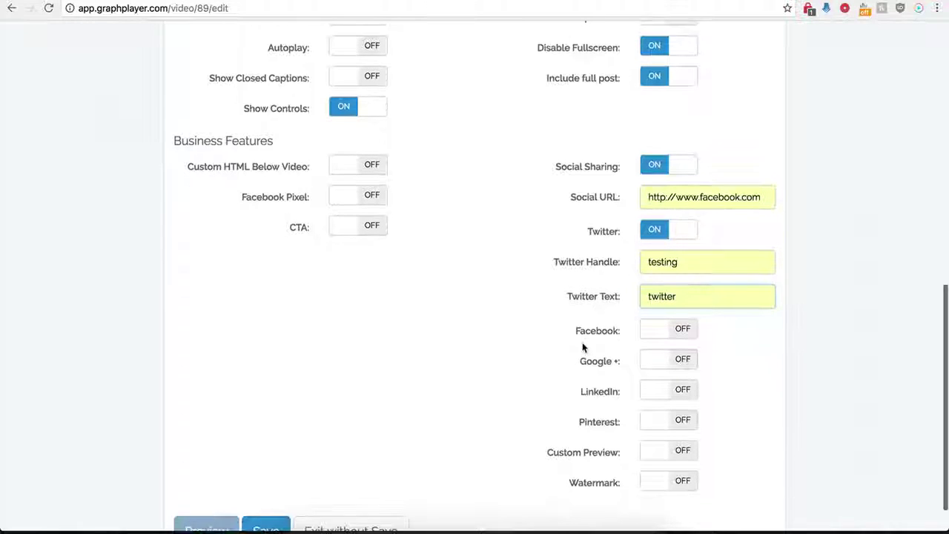
Step: Enable Facebook, Google+ and LinkedIn sharing and save the player
click(683, 336)
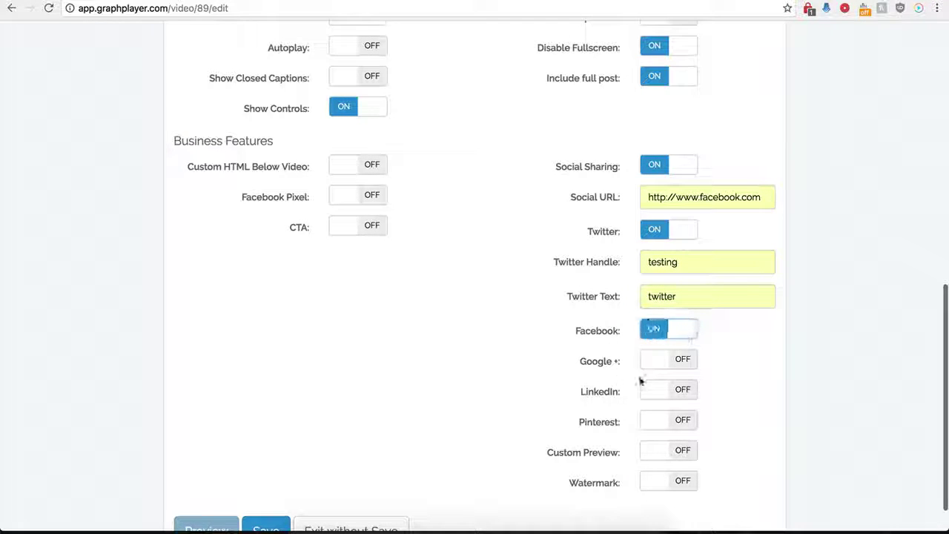
click(653, 360)
click(680, 391)
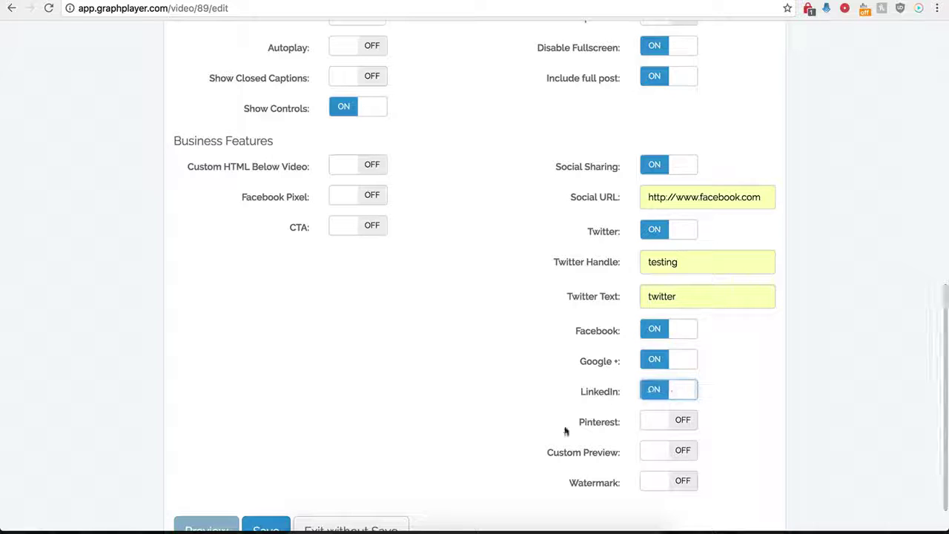
scroll(645, 390, down, 2)
click(271, 491)
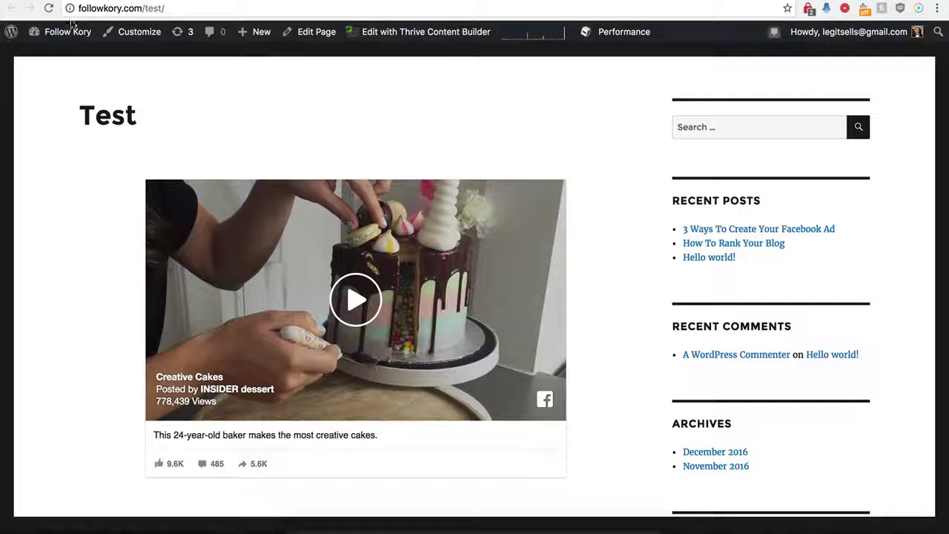
Step: Reload the embedded WordPress Test page to check the social sharing buttons beneath the video
click(48, 8)
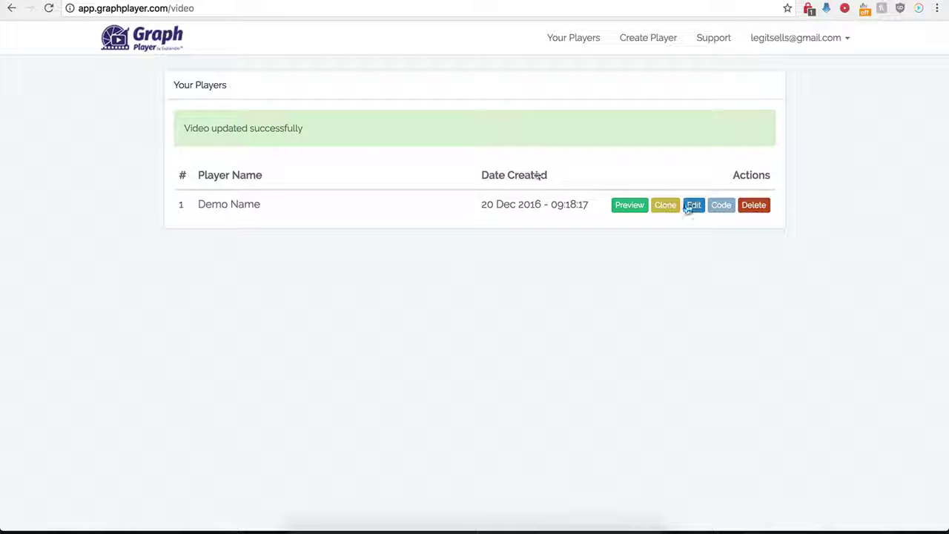
Step: Reopen the Demo Name player for editing in Graph Player and switch off Social Sharing
click(697, 209)
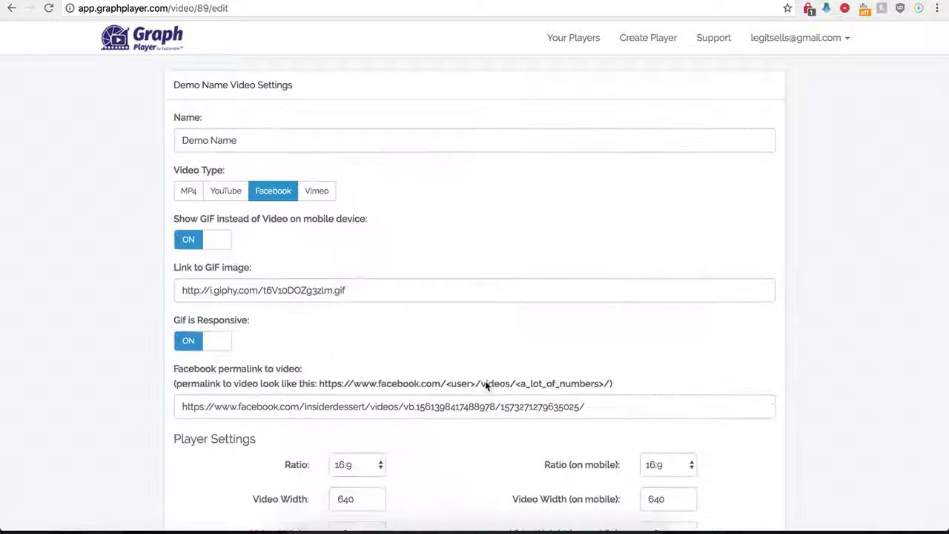
scroll(534, 430, down, 10)
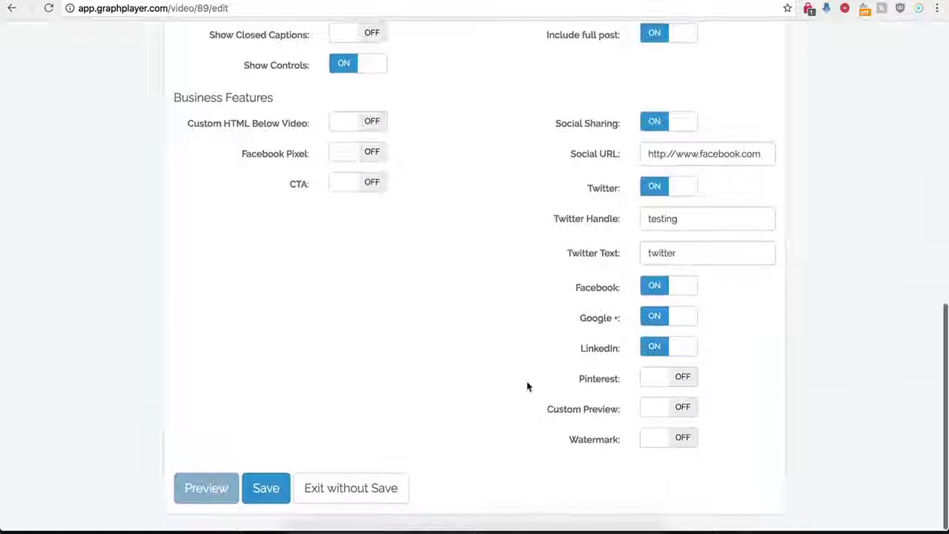
click(652, 126)
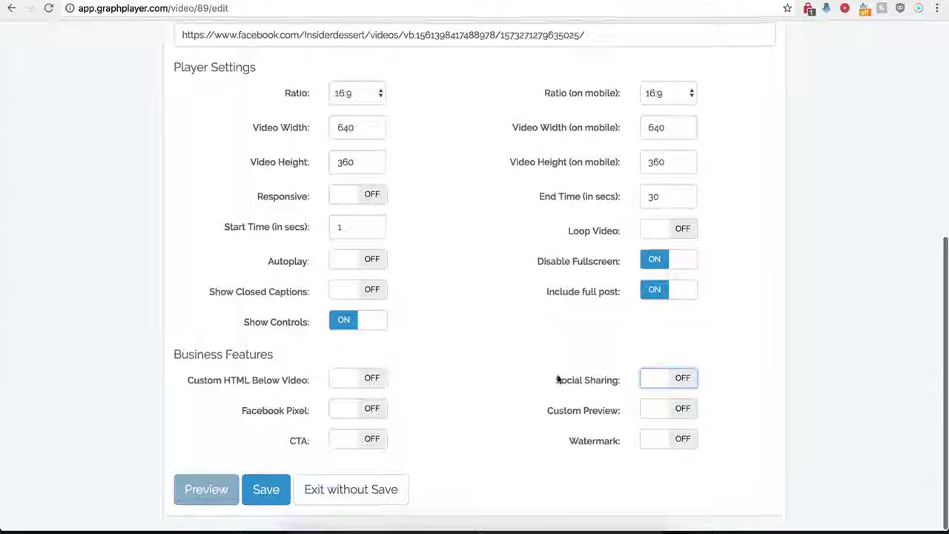
Step: Enable Custom Preview, paste the hdwpro.com image address as the Preview Image URL, and save the player
click(684, 413)
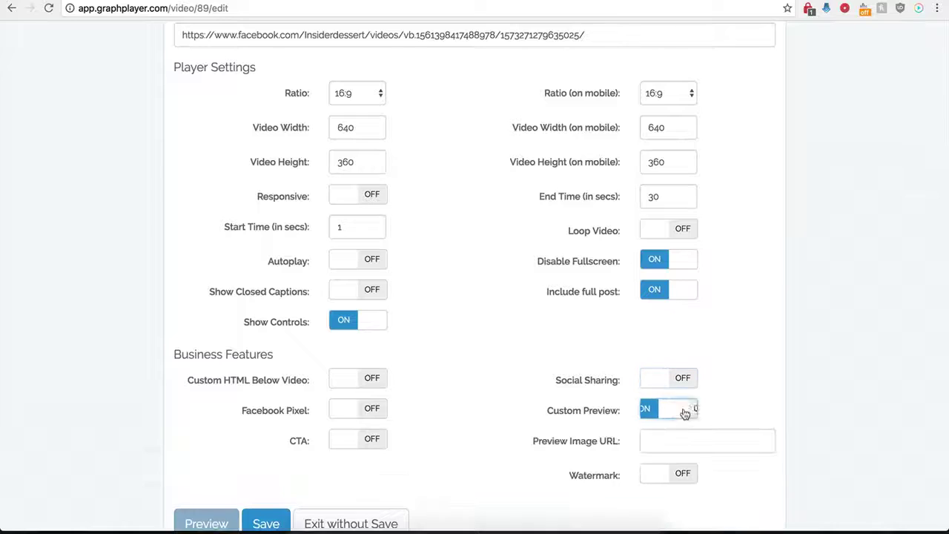
click(659, 443)
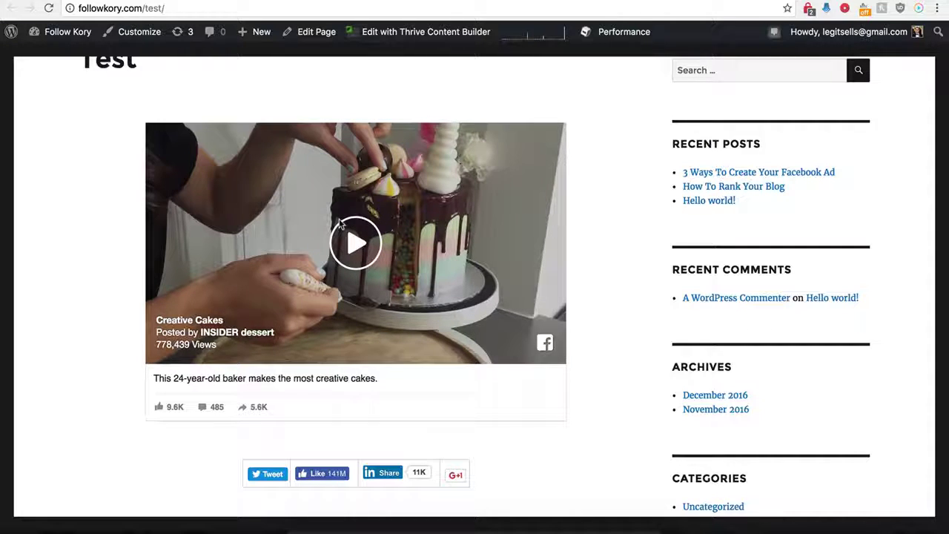
scroll(281, 202, up, 1)
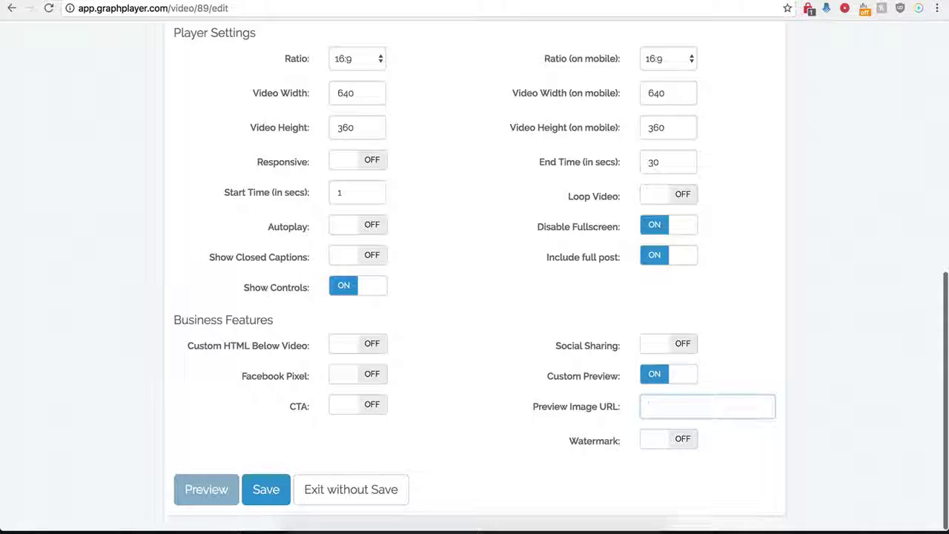
click(650, 401)
key(ctrl+v)
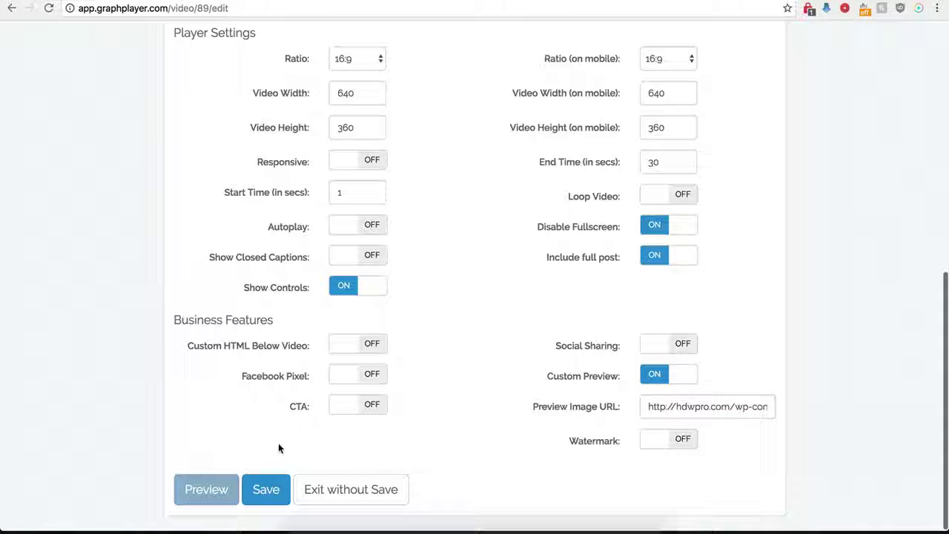
click(263, 491)
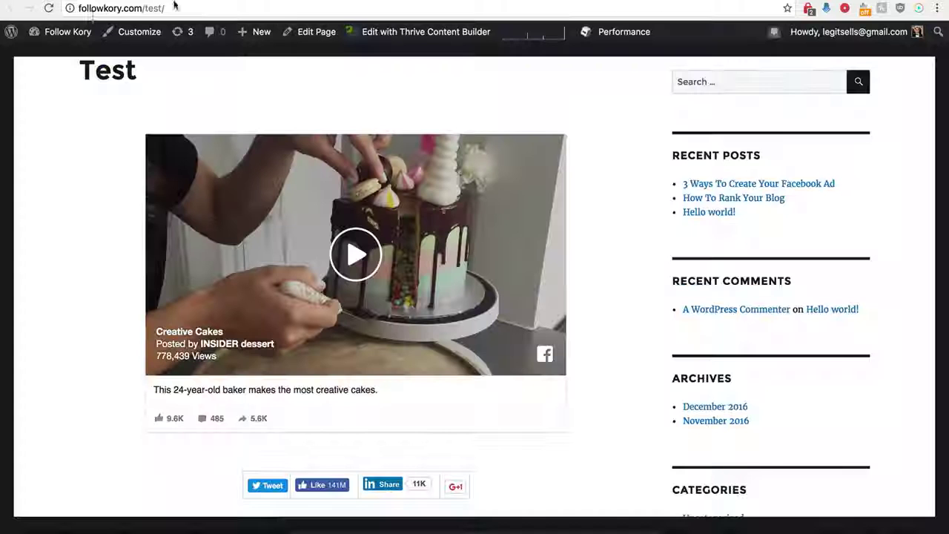
Step: Reload the WordPress Test page and start the video from its custom preview image
click(48, 8)
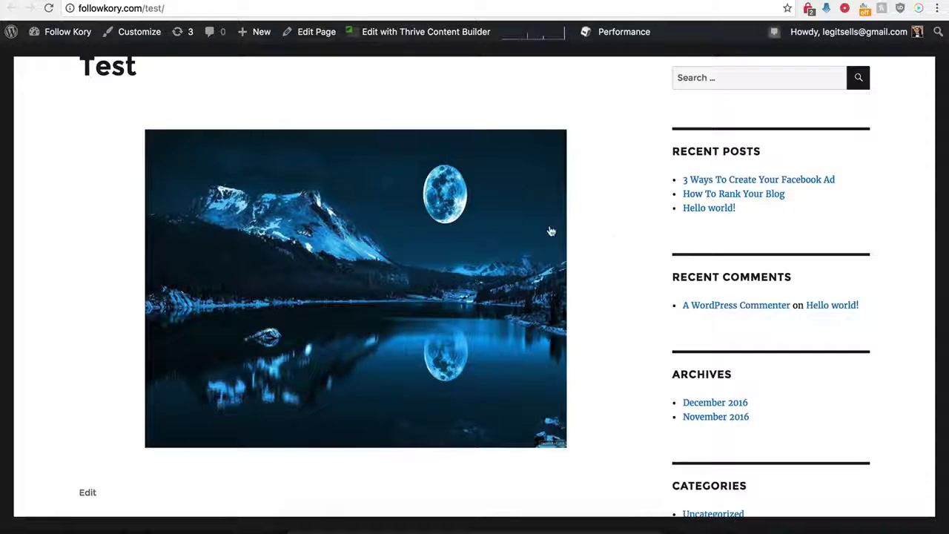
click(368, 268)
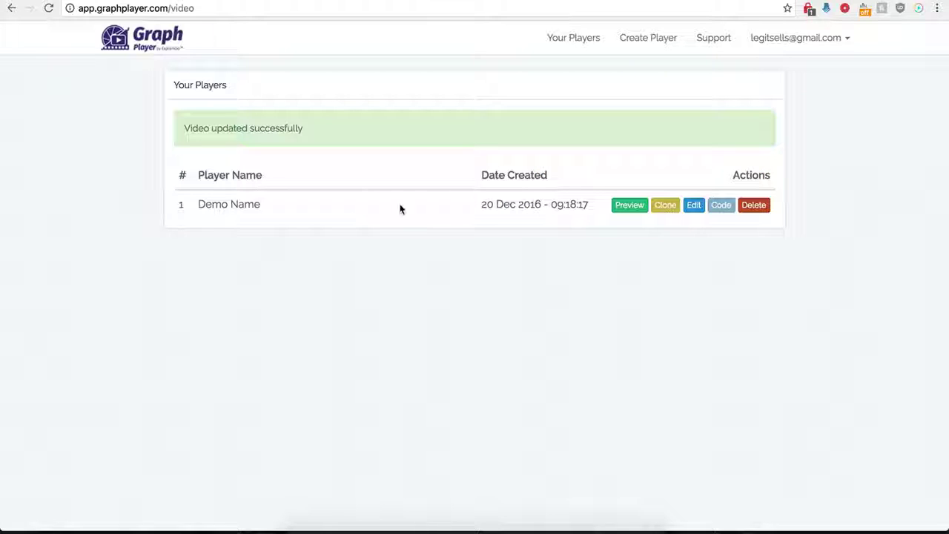
Step: Reopen the Demo Name player for editing in Graph Player and switch off Custom Preview
click(694, 206)
scroll(568, 378, down, 6)
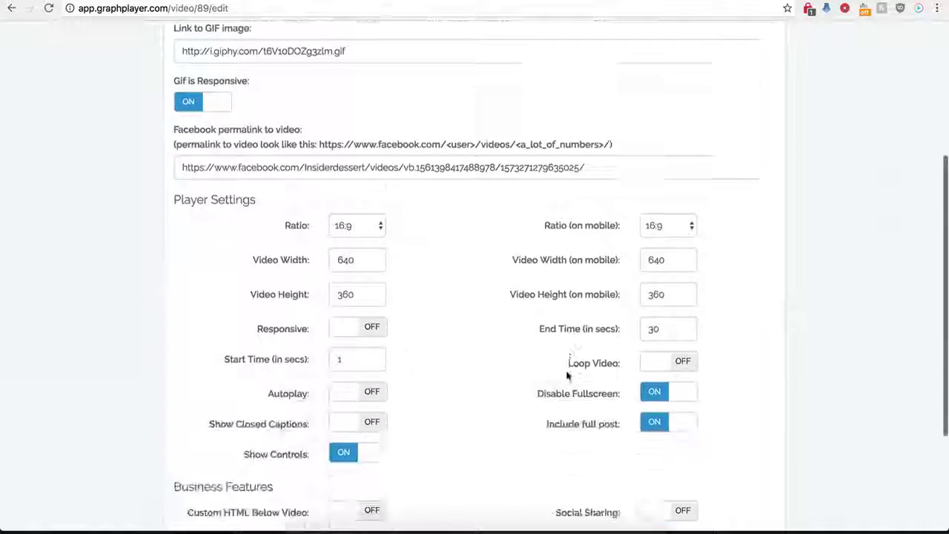
click(649, 376)
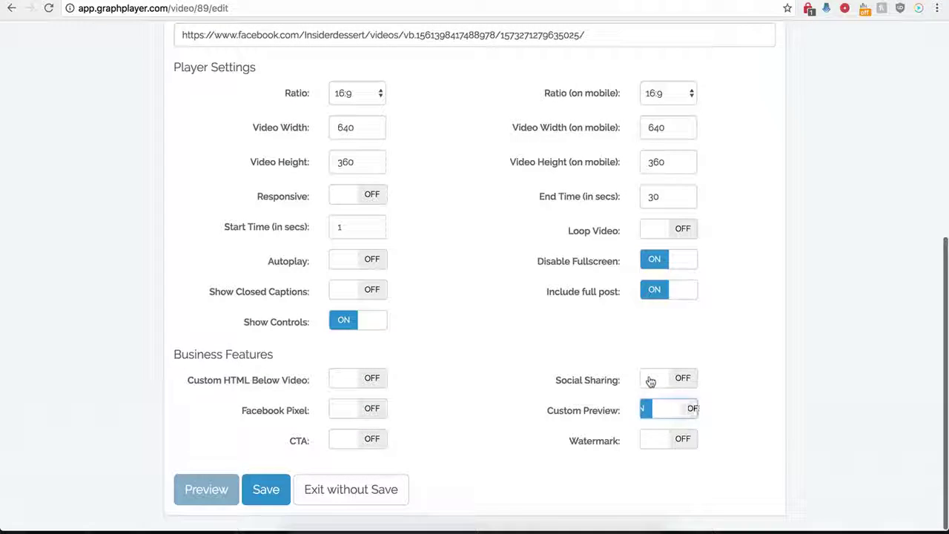
Step: Enable Watermark and review its image URL, link, click action, position, opacity and scale settings
click(686, 440)
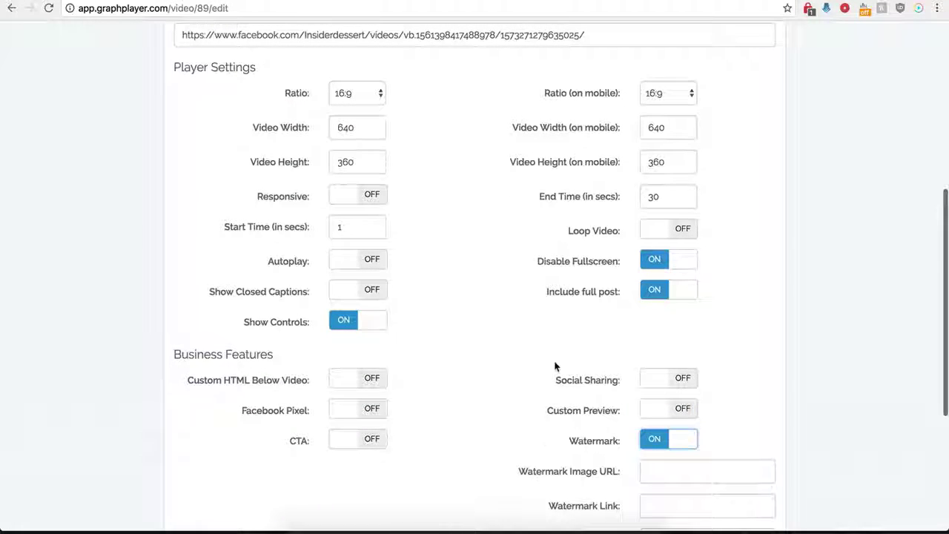
scroll(564, 457, down, 1)
scroll(562, 465, down, 3)
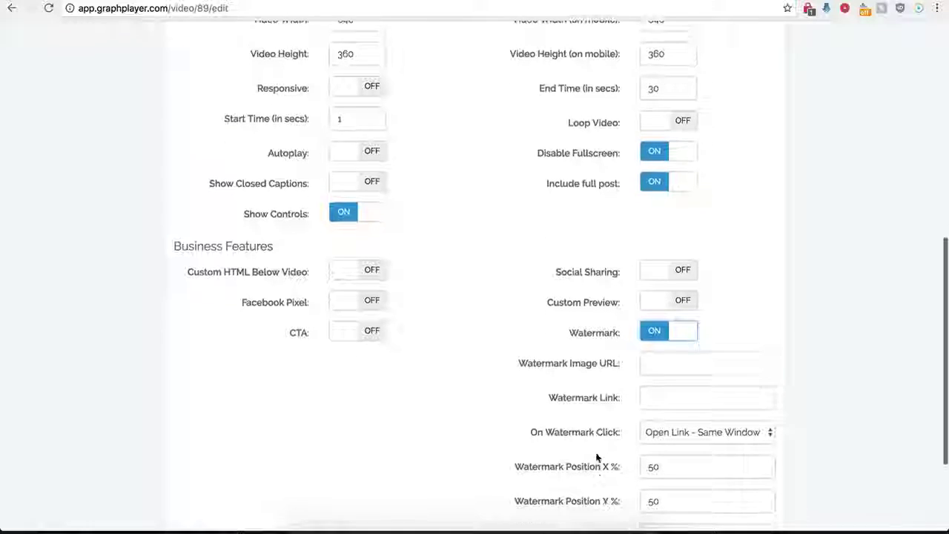
click(659, 365)
scroll(577, 393, down, 4)
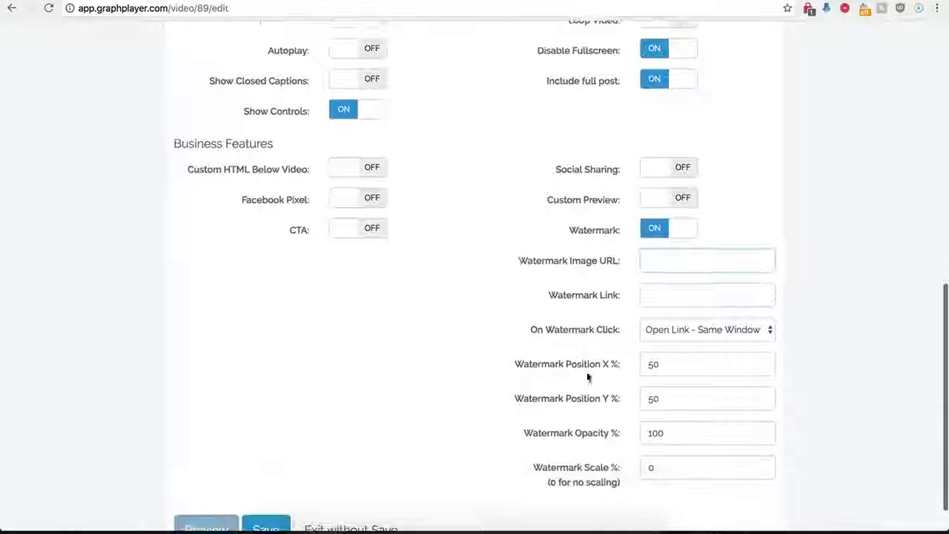
click(652, 294)
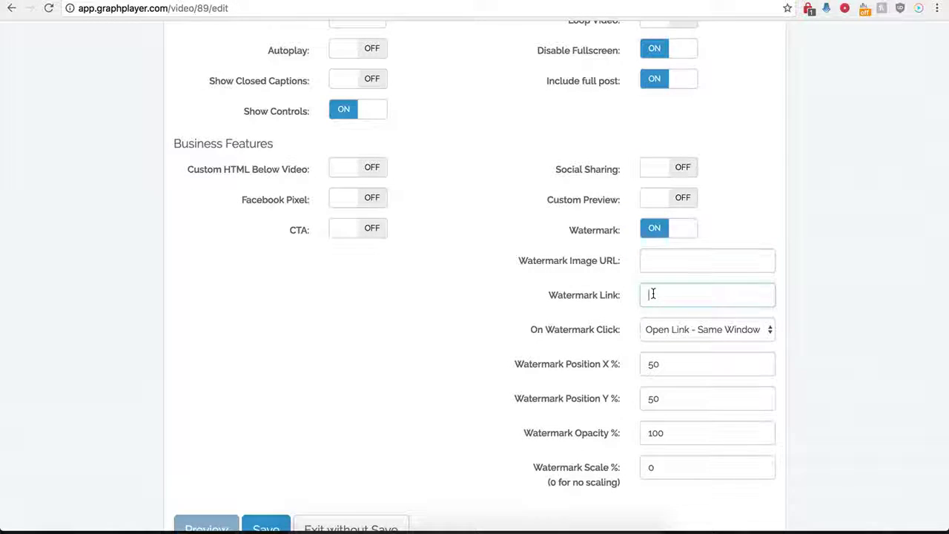
click(720, 329)
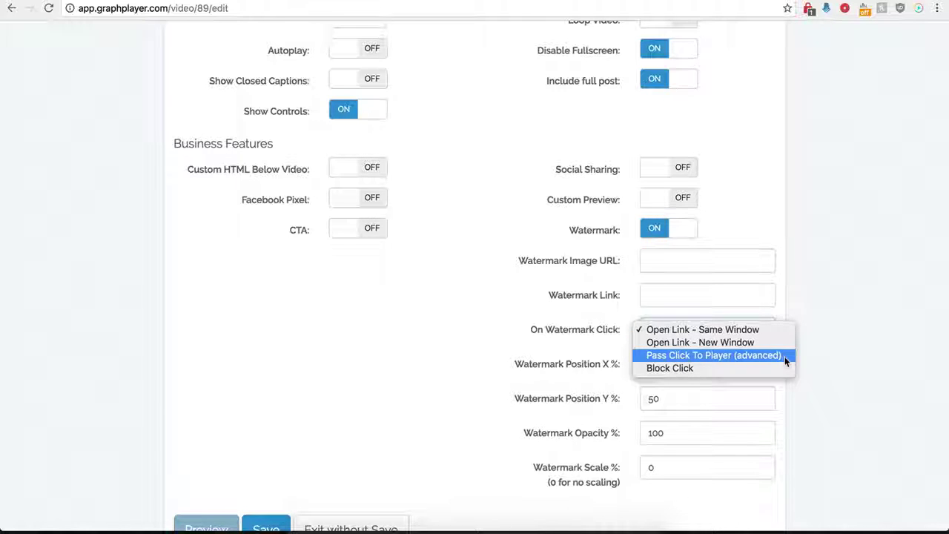
click(512, 315)
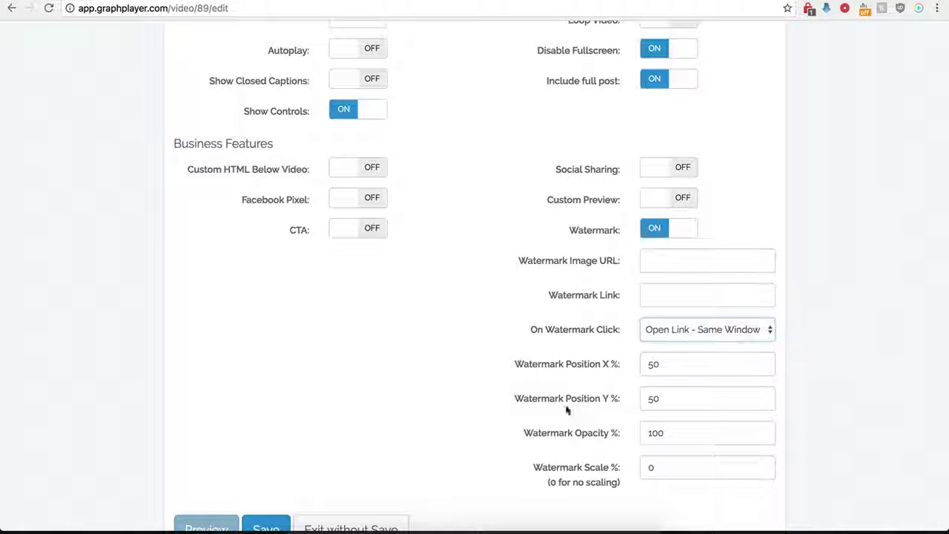
Step: Show the CTA settings for comparison with the watermark options, and switch both CTA and Watermark off
click(363, 231)
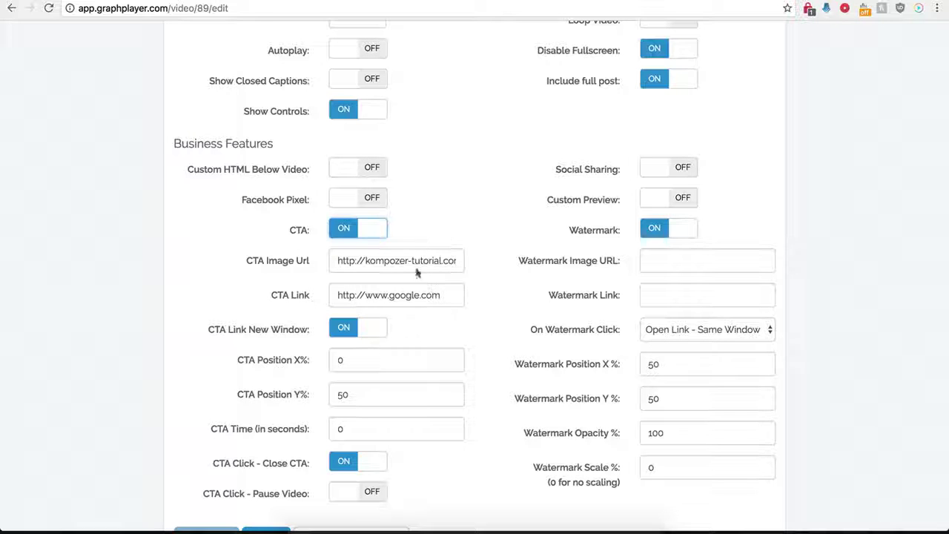
click(357, 231)
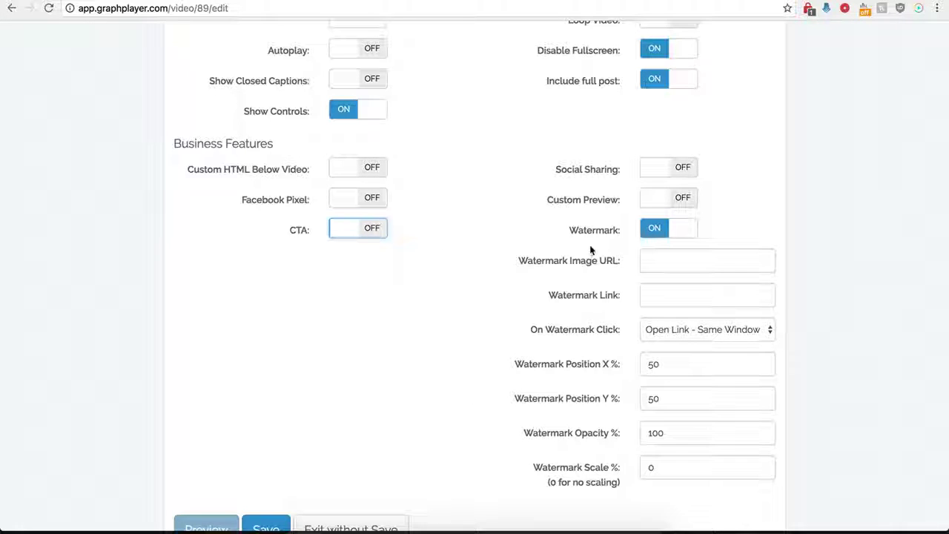
click(654, 233)
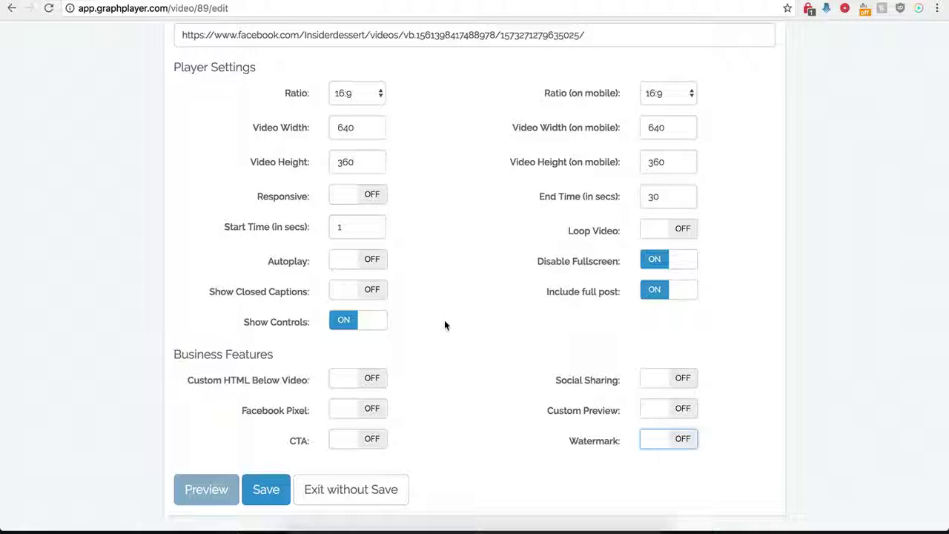